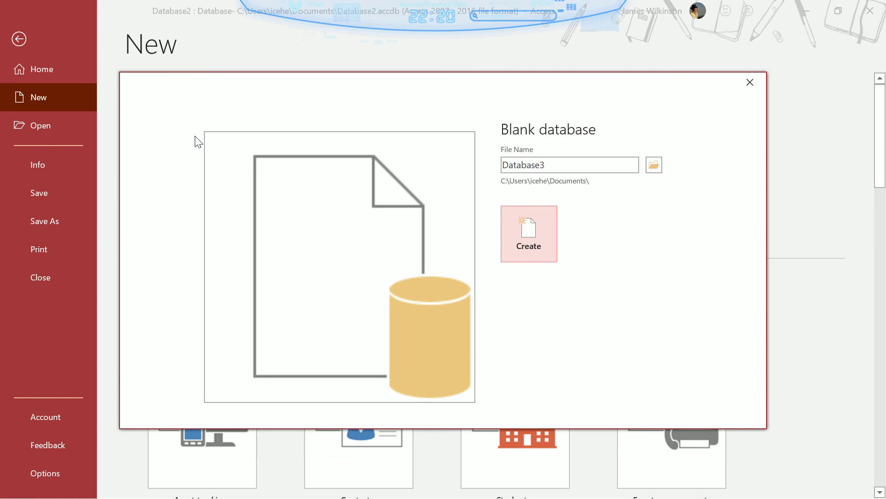
Create a blank database named Climate in the msc folder on the U: drive.
double_click(580, 161)
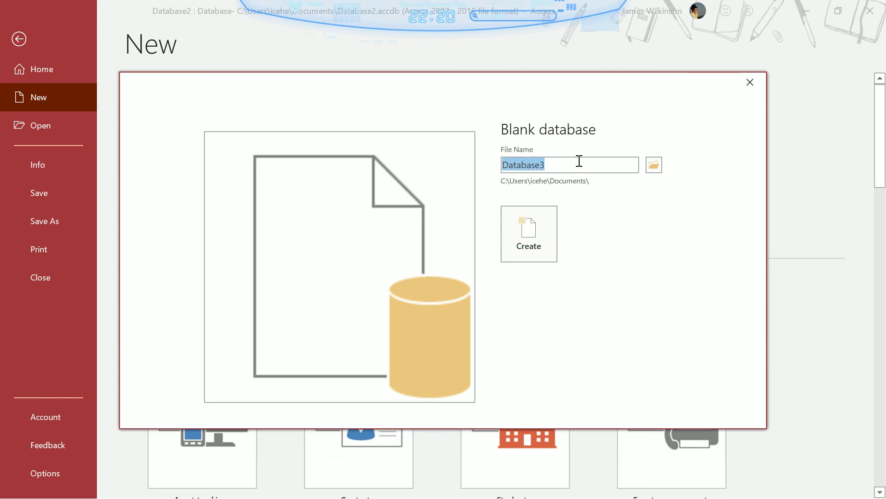
key(BackSpace)
text(Climate)
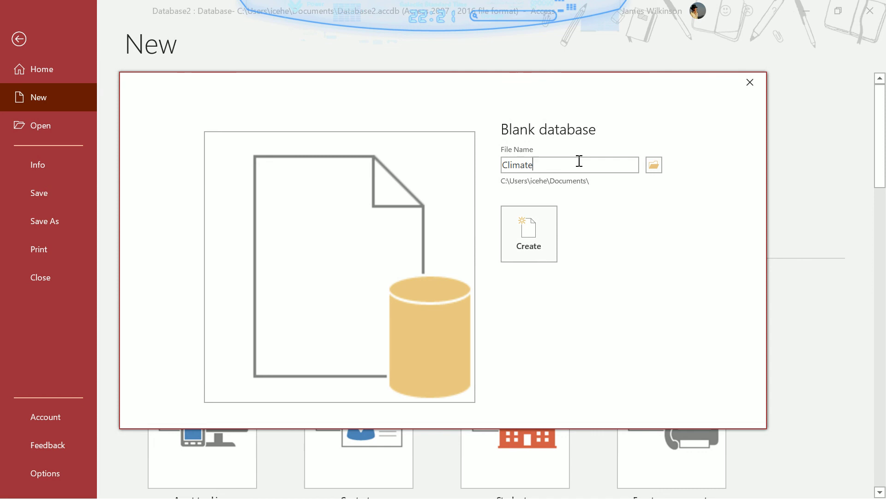
click(653, 165)
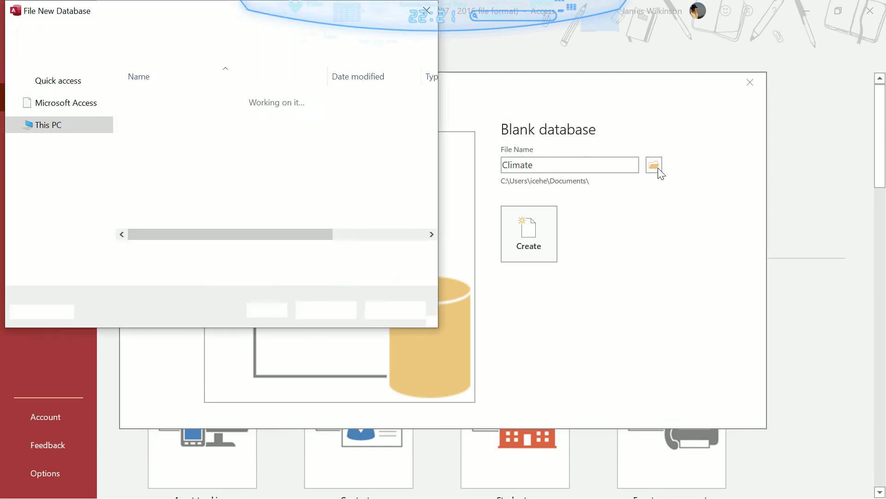
drag(109, 141, 106, 222)
click(70, 159)
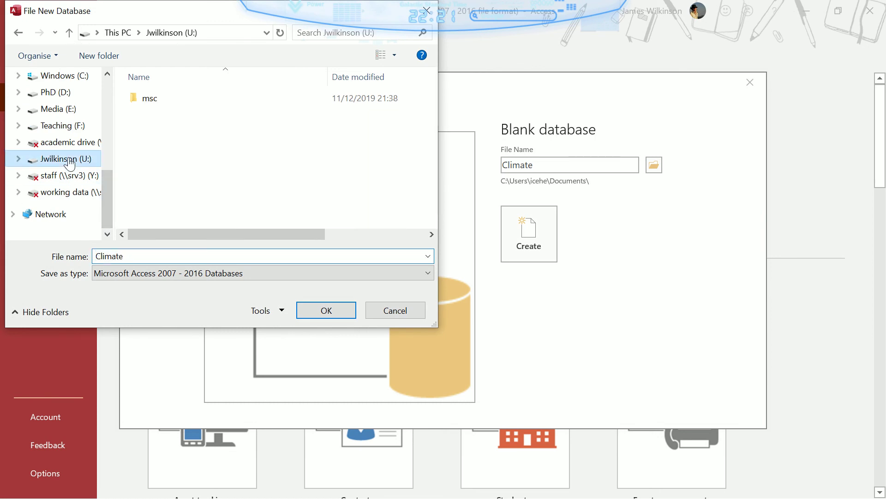
double_click(149, 100)
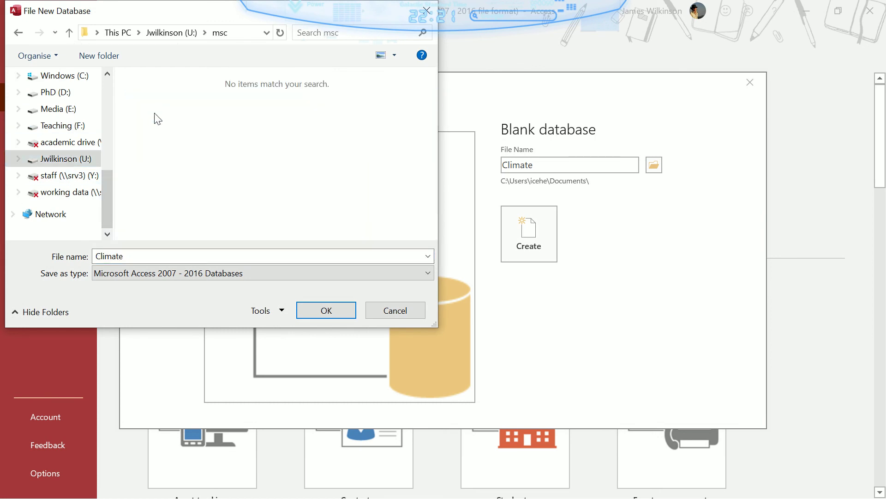
click(330, 318)
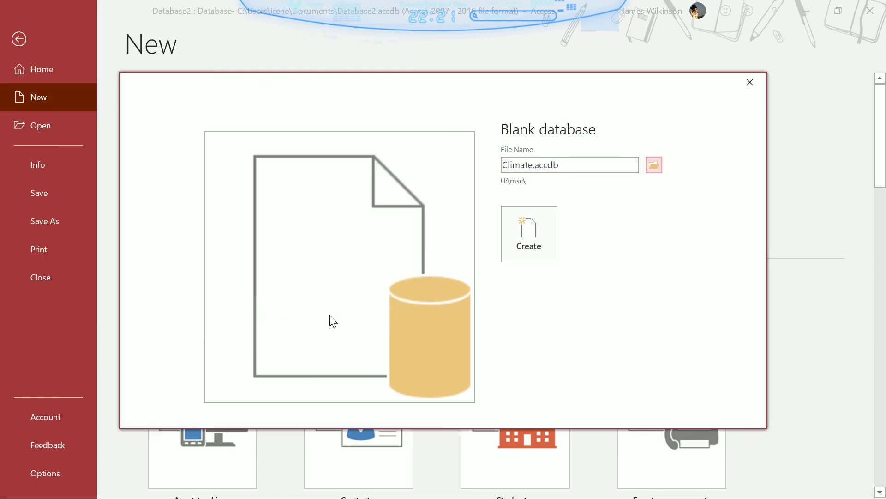
click(527, 234)
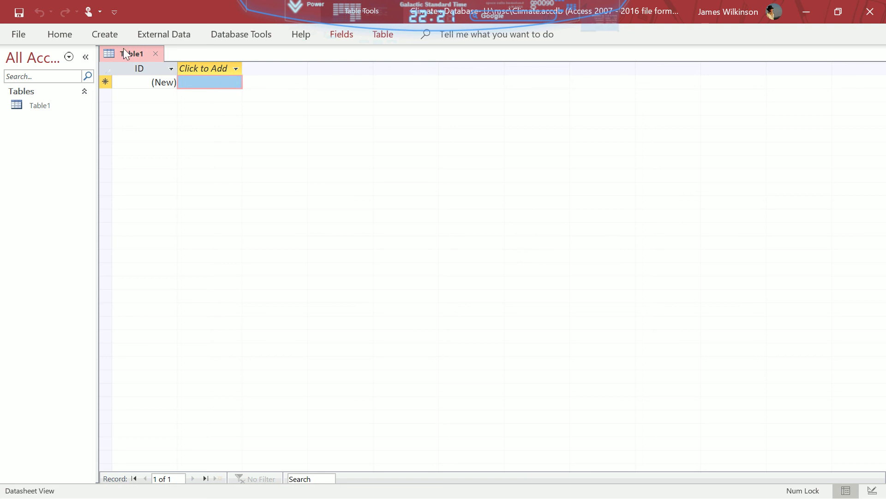
Switch the new table to Design View, saving it as tblContinents.
click(61, 33)
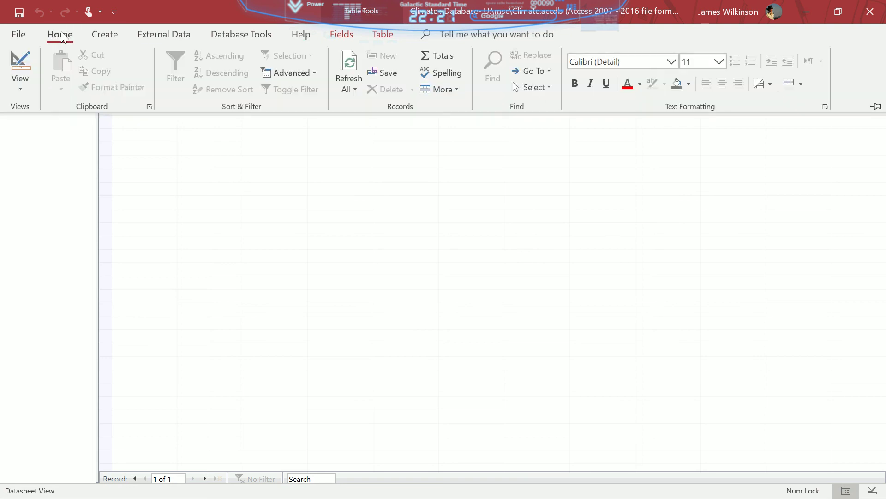
click(17, 62)
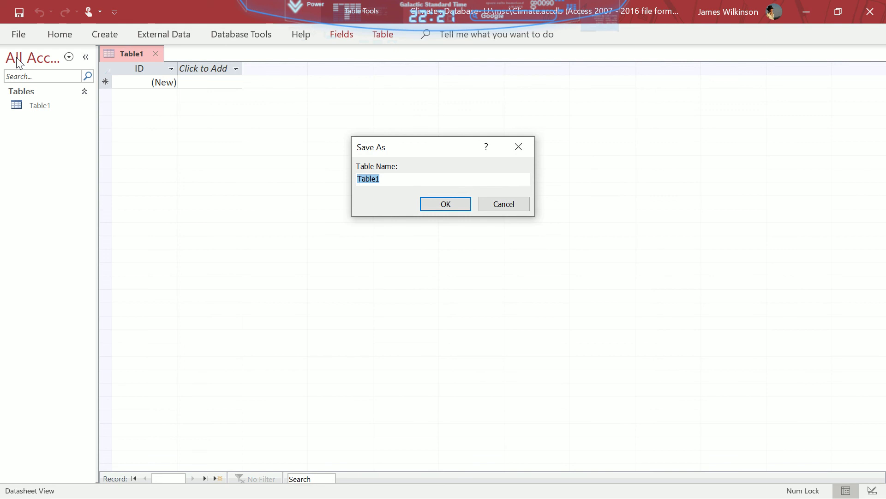
text(tblC)
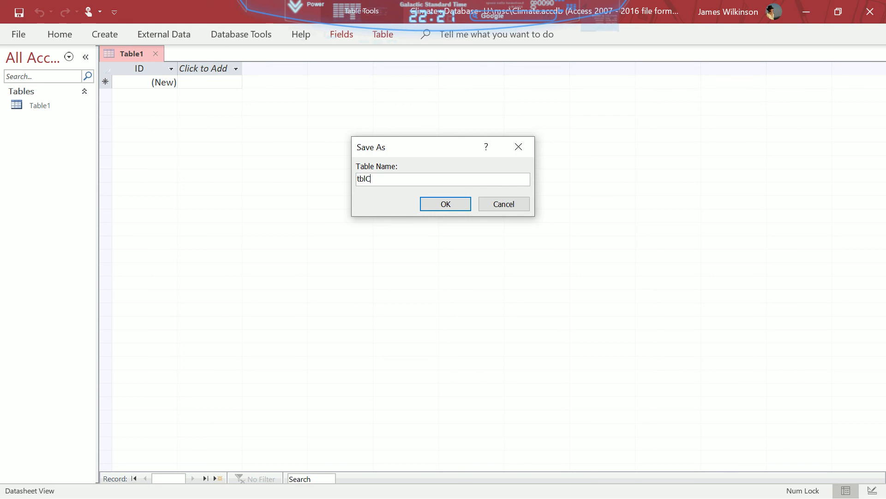
text(ontinents)
key(Return)
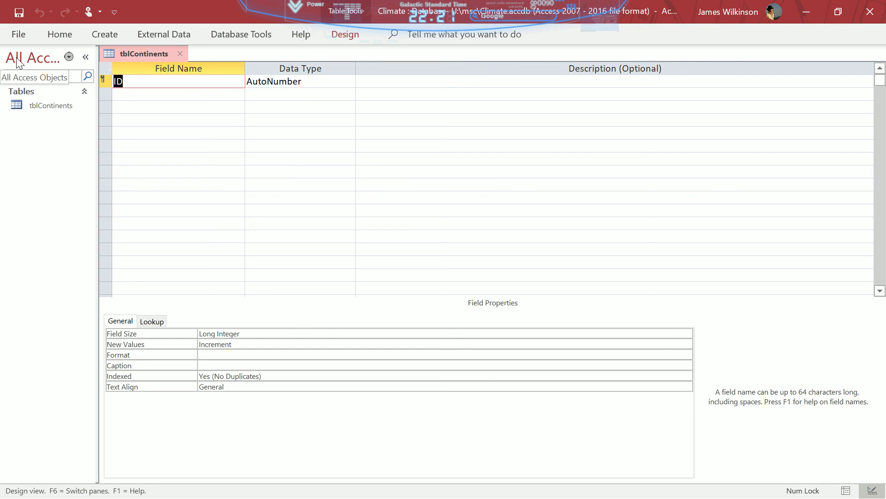
Add a Short Text field named Continents below the ID field in tblContinents.
key(Tab)
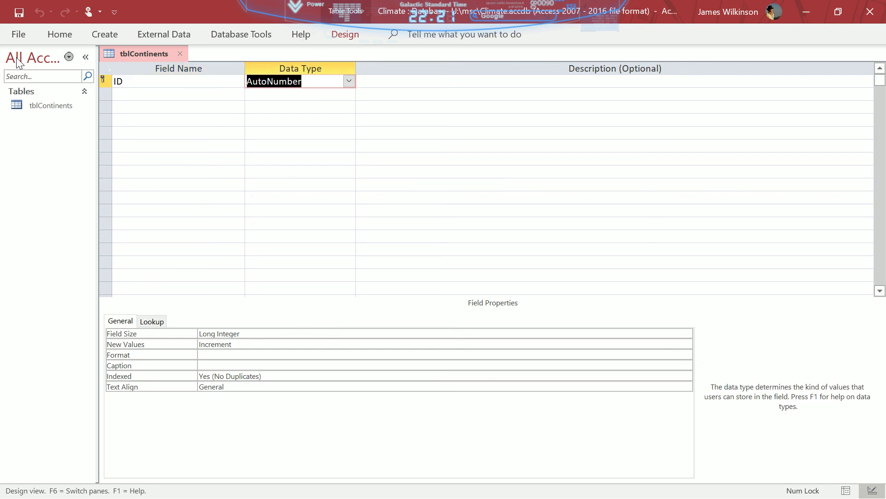
key(Tab)
key(Tab)
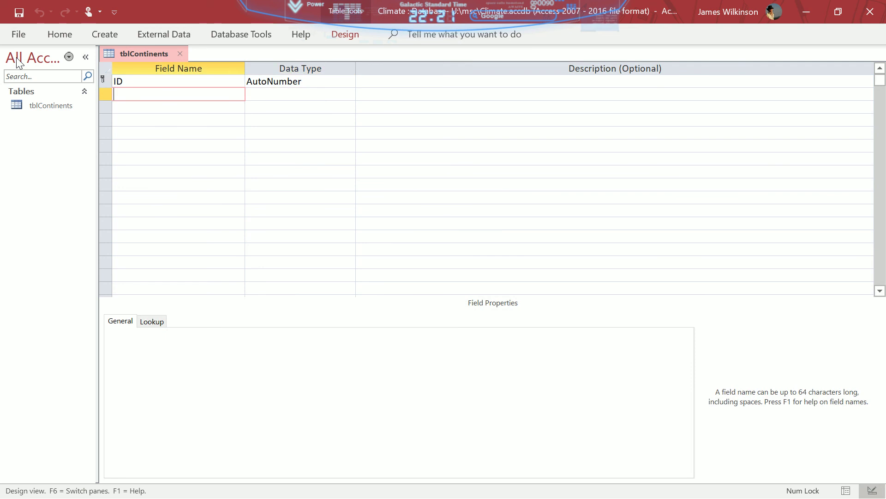
text(Continents)
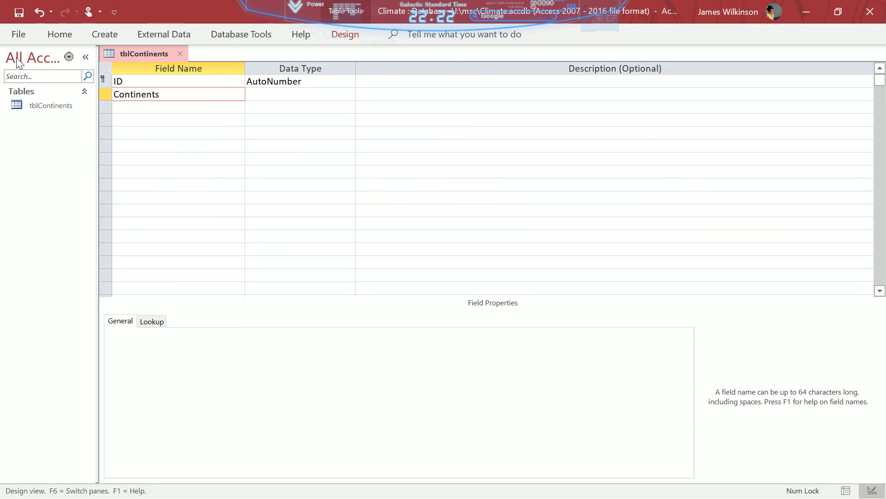
key(Tab)
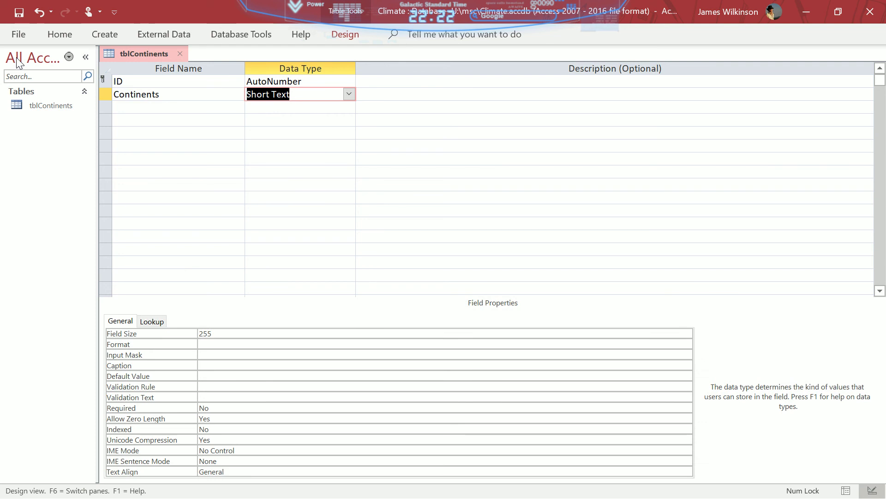
Switch tblContinents to Datasheet View, saving the table's design changes.
click(70, 35)
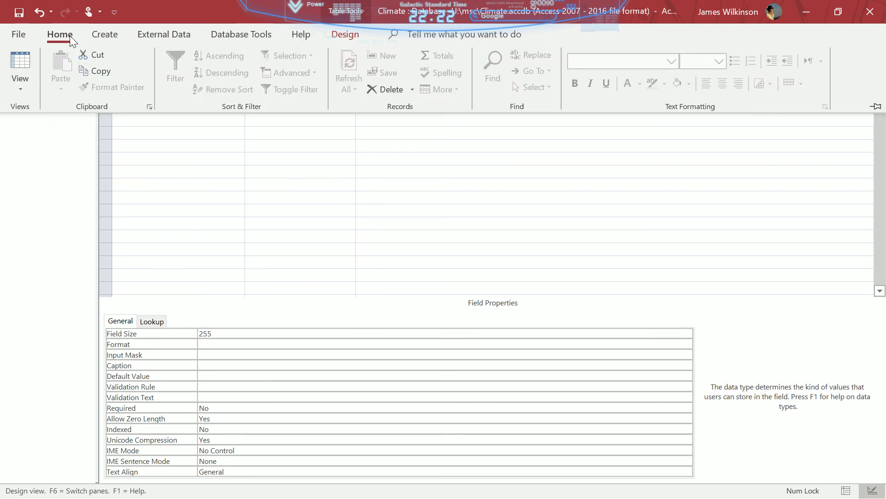
click(15, 64)
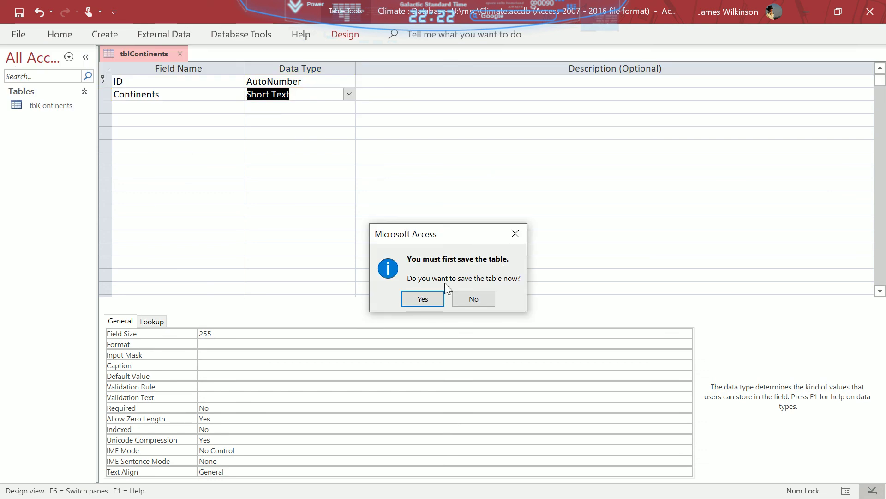
click(423, 299)
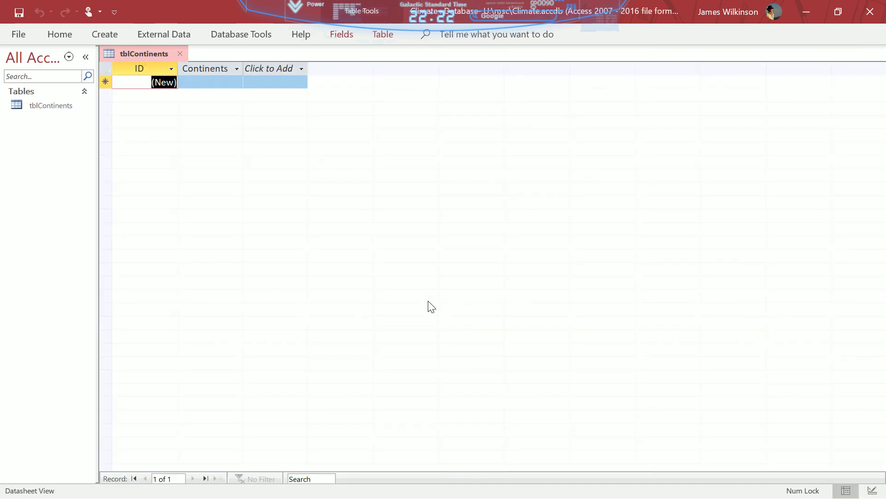
Enter Asia, Oceania and Africa as the first three records in the Continents field.
click(216, 81)
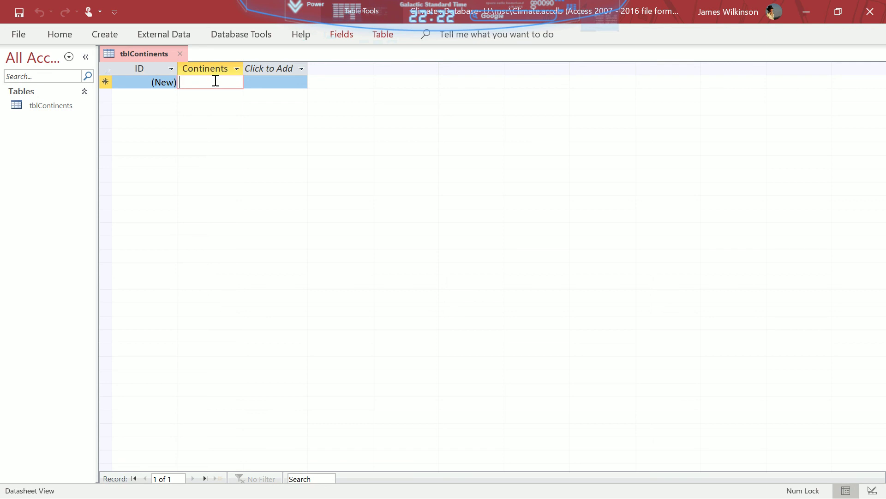
text(Asia)
key(Down)
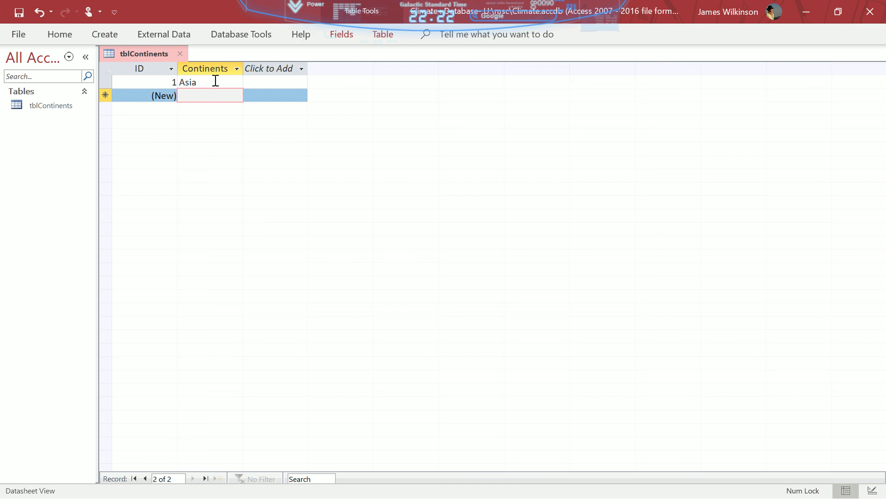
text(Oceania)
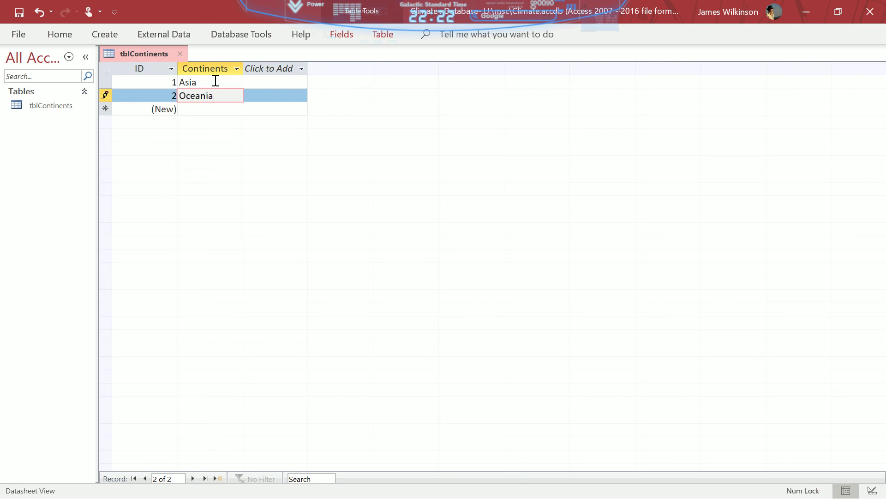
key(Down)
text(Africa)
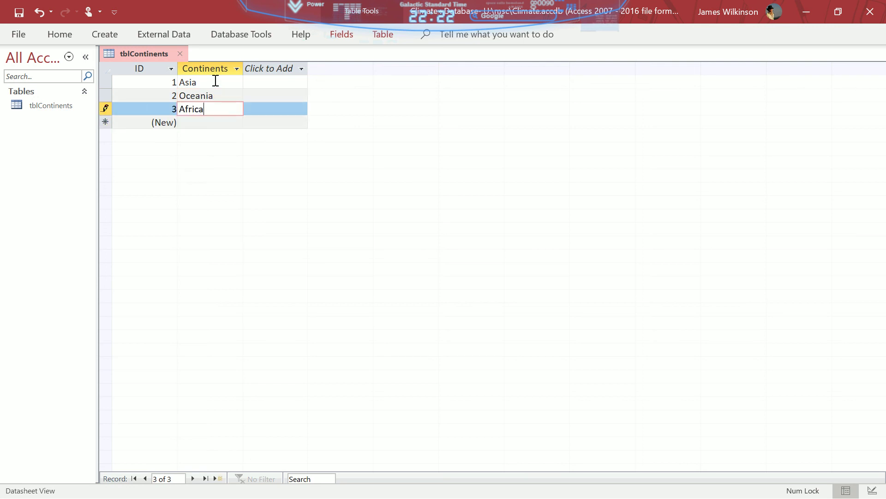
Add North America and South America as the following records in the Continents field.
key(Down)
text(N)
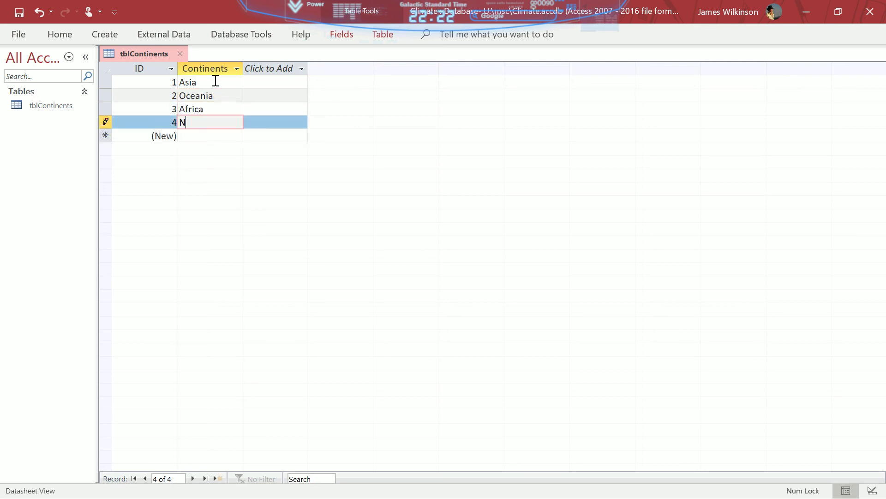
text(orth America)
key(Down)
text(Sout)
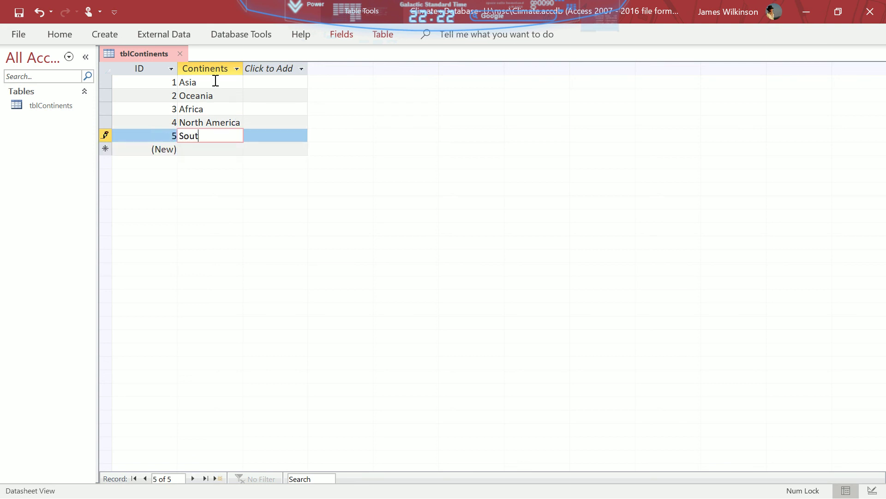
text(h America)
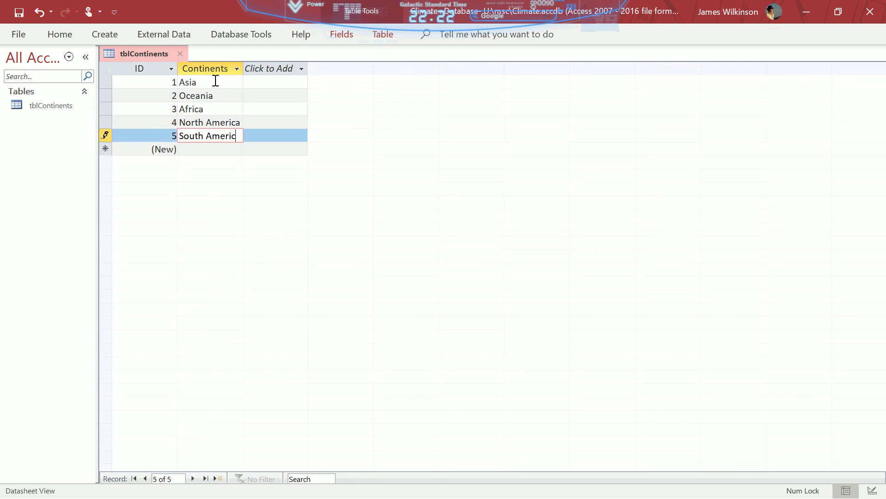
Add Europe and Antartica as the last Continents records and close tblContinents.
key(Down)
text(Europe)
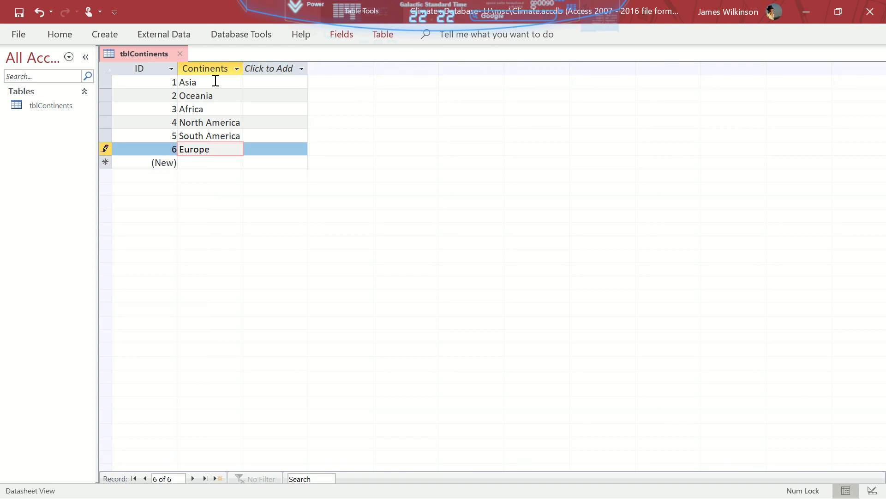
key(Down)
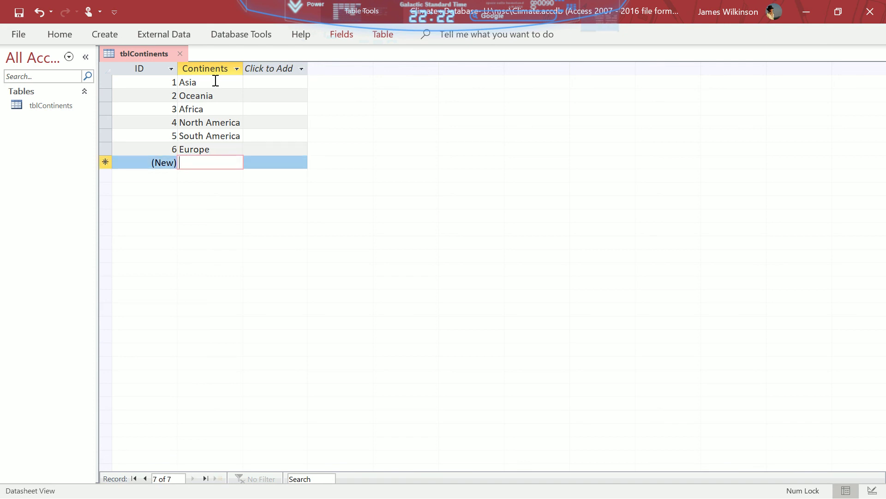
text(Anta)
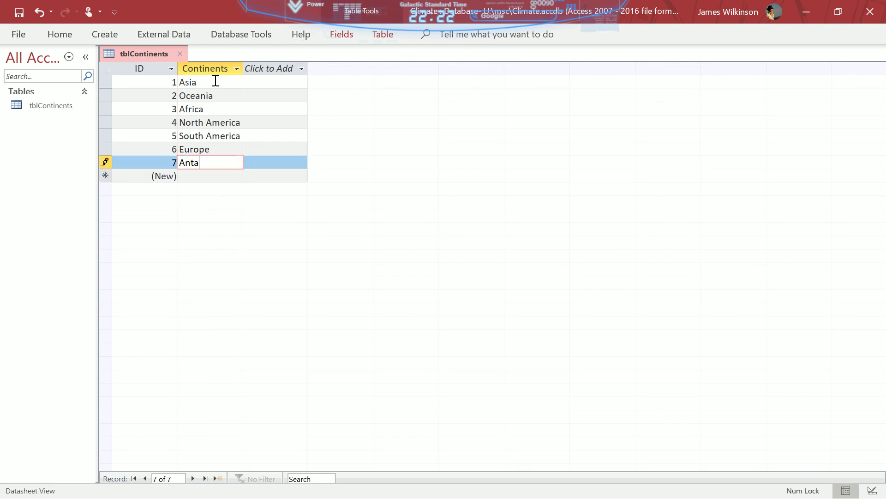
text(rtica)
click(178, 54)
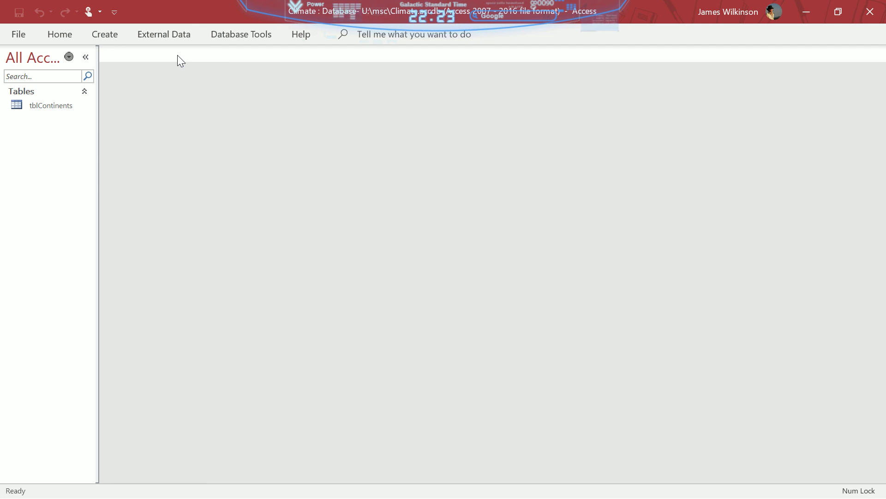
Create a new table in Design View with a first field named YearID of type AutoNumber.
click(105, 36)
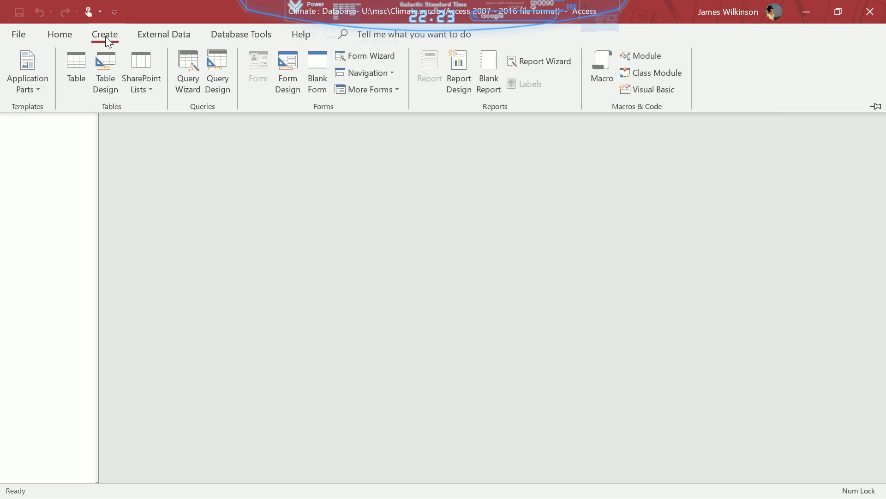
click(107, 68)
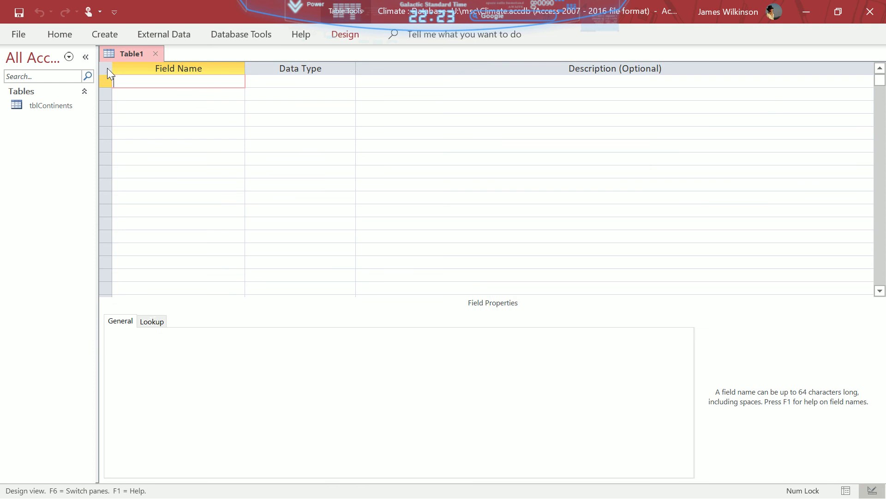
text(YearID)
key(Tab)
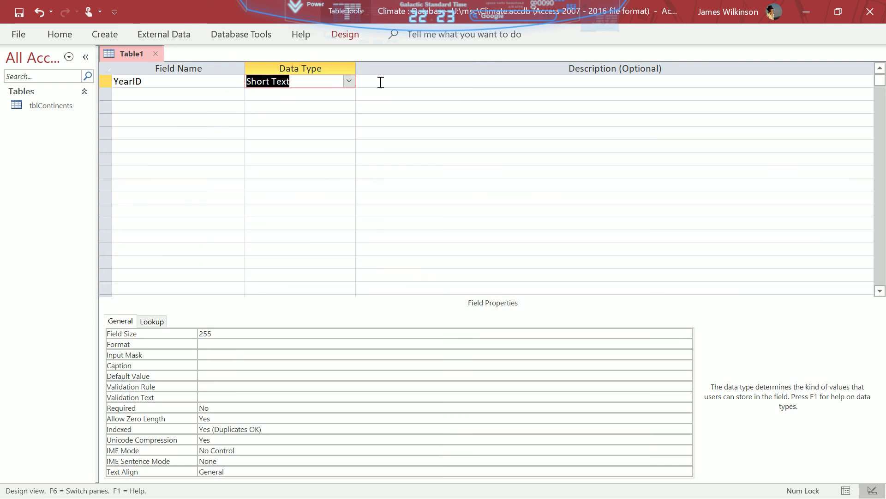
click(350, 82)
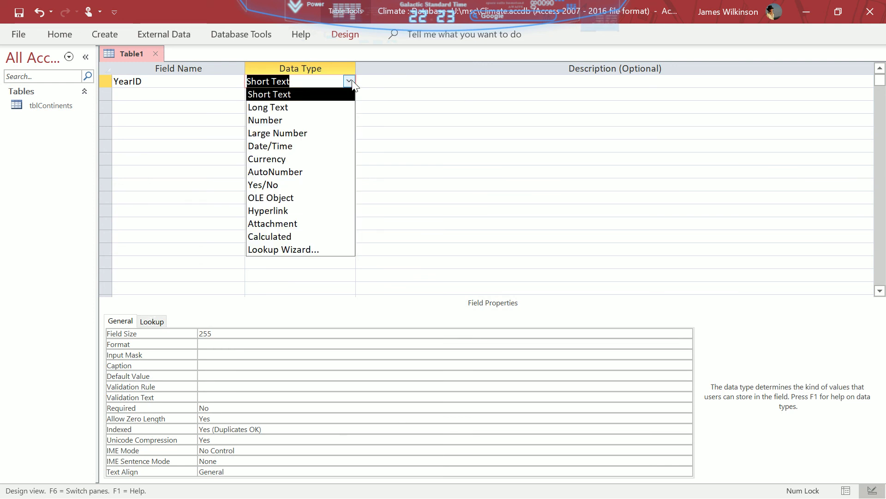
click(307, 175)
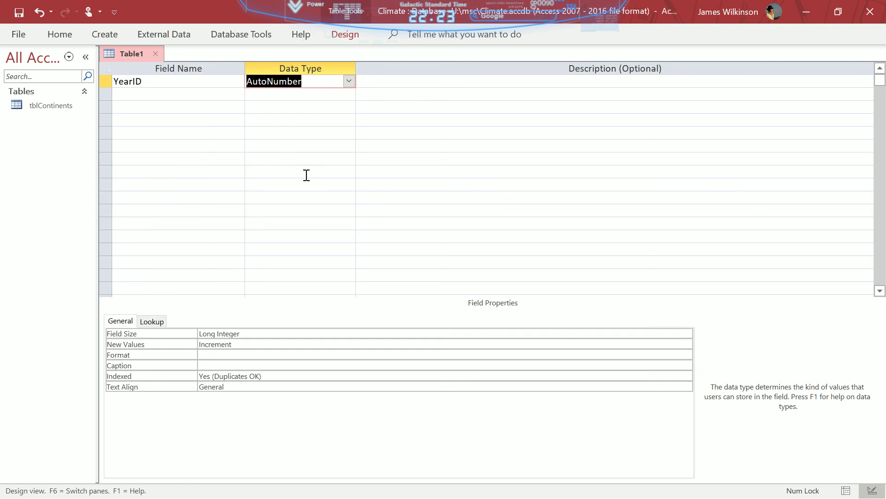
click(154, 93)
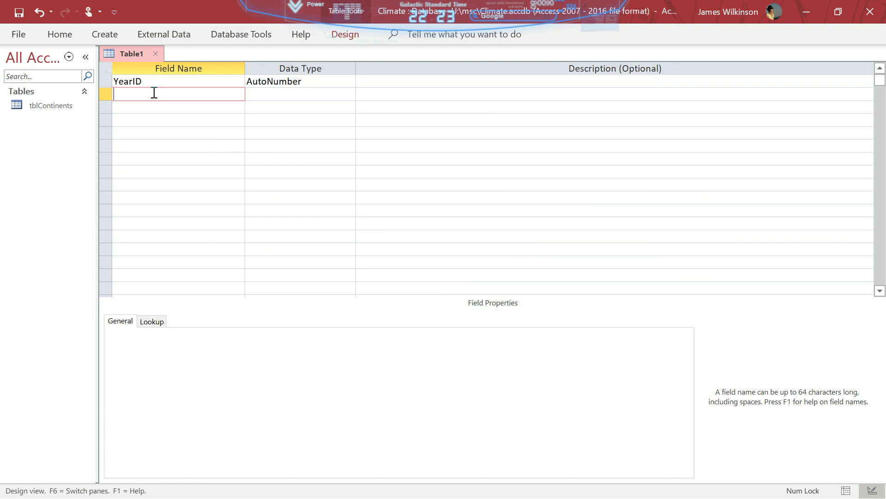
Add a second field named Datayear with the Number data type.
text(Datayear)
key(Tab)
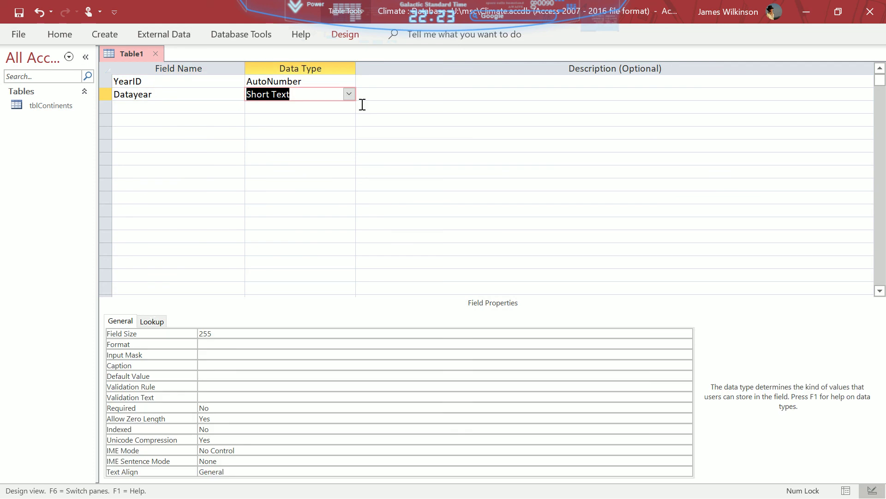
click(349, 93)
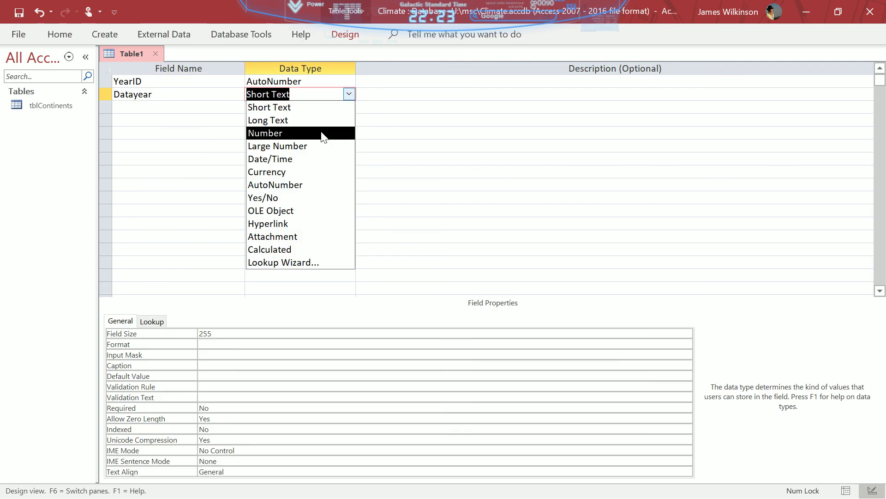
click(286, 132)
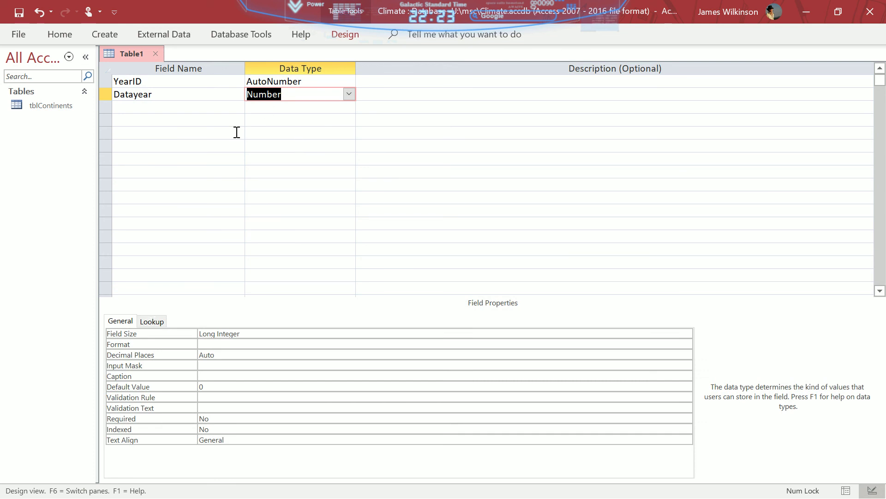
Switch to Datasheet View, saving the table as tblYear and letting Access create a primary key.
click(69, 37)
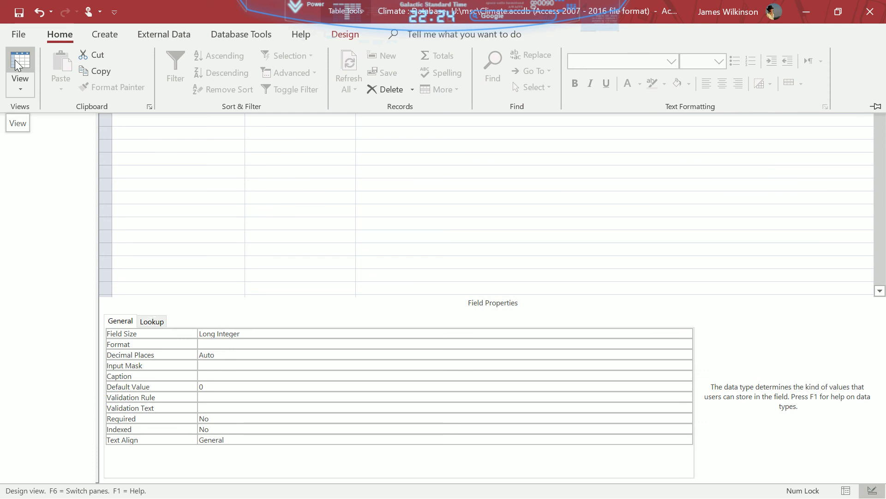
click(16, 63)
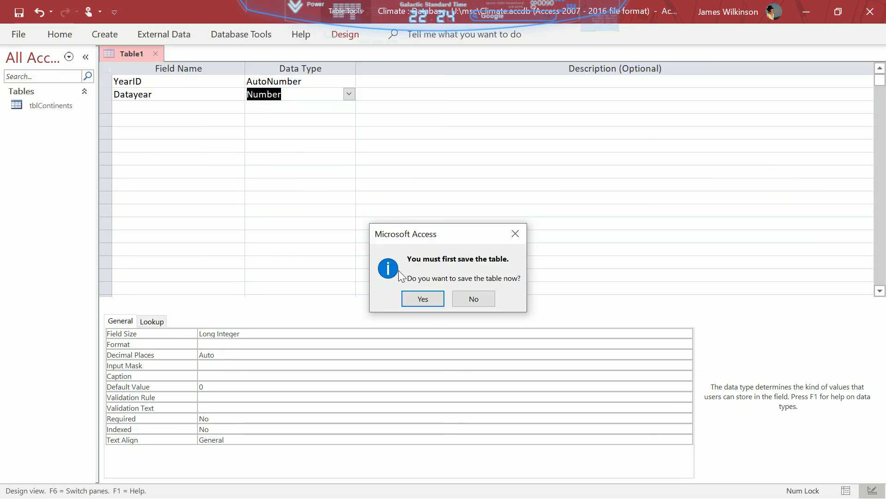
click(421, 301)
text(tblYear)
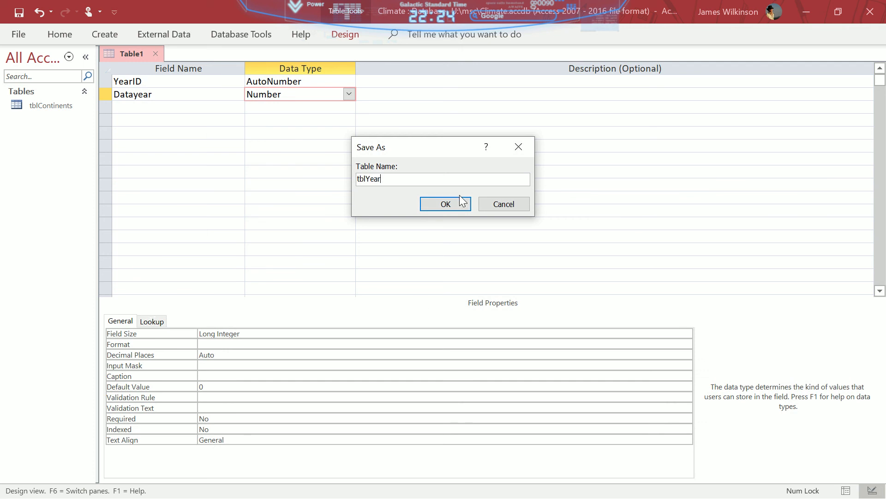
click(447, 204)
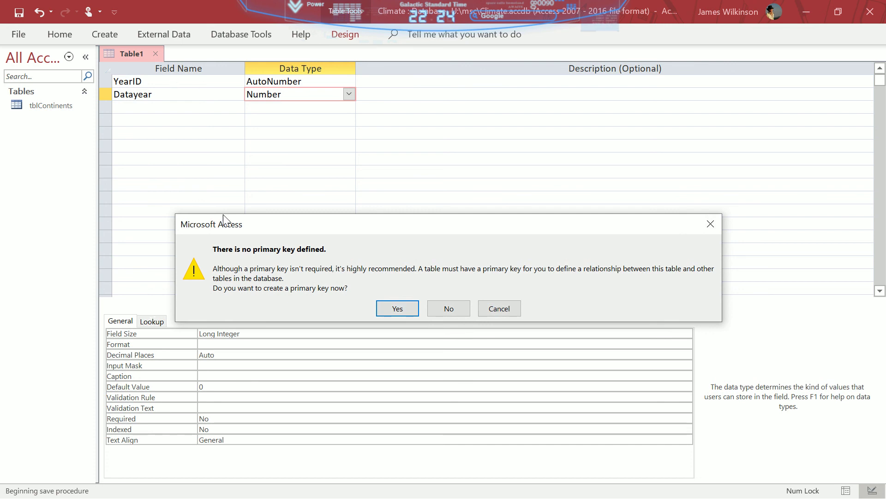
click(398, 309)
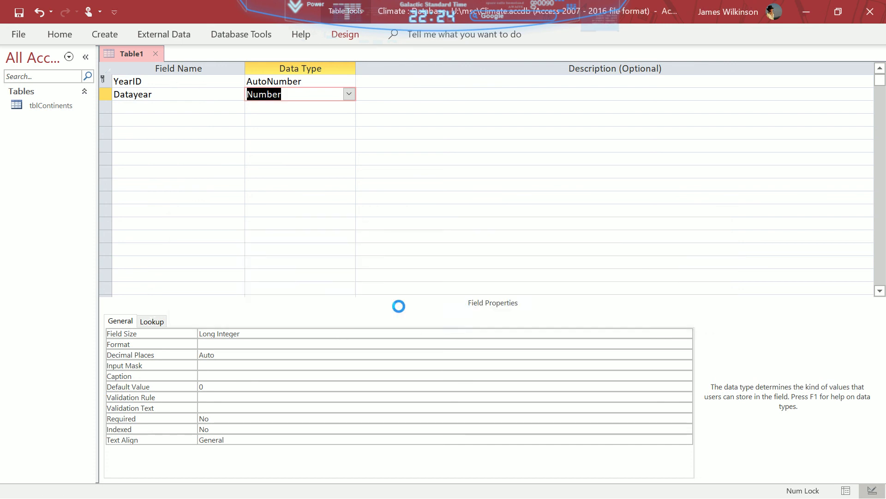
Enter 1910, 1920, 1930 and 1940 as the first four records in the Datayear field.
key(Tab)
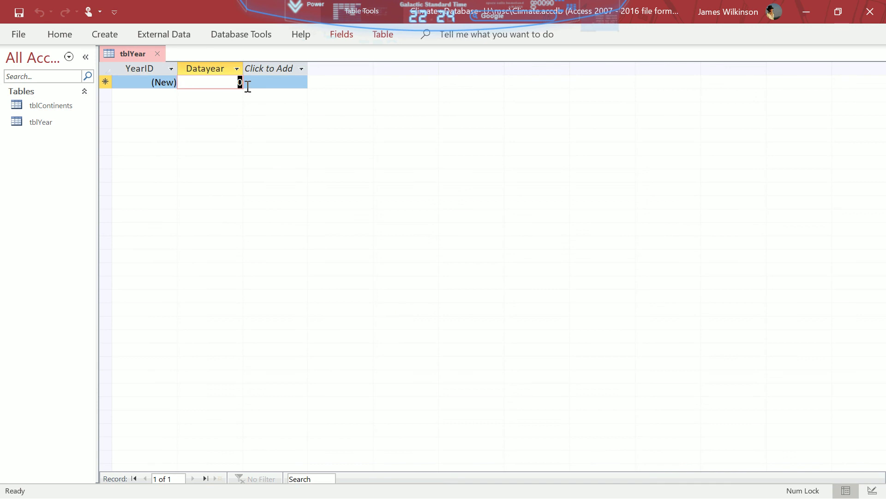
text(1910)
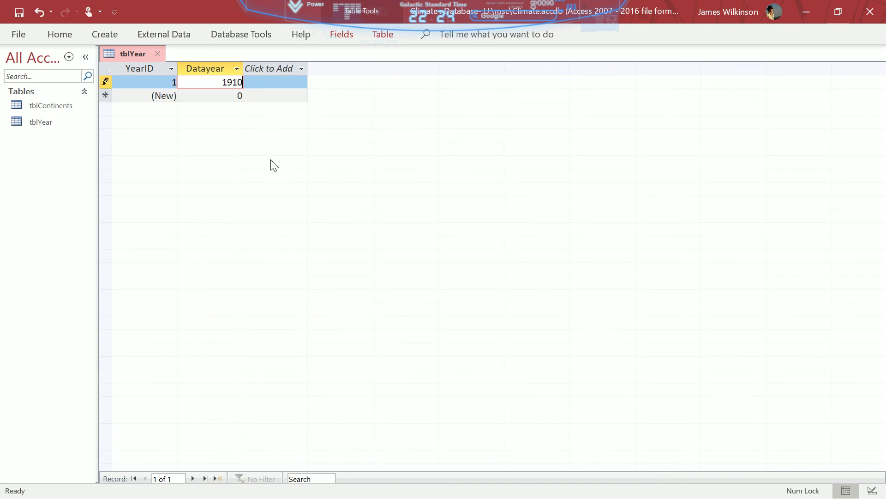
key(Down)
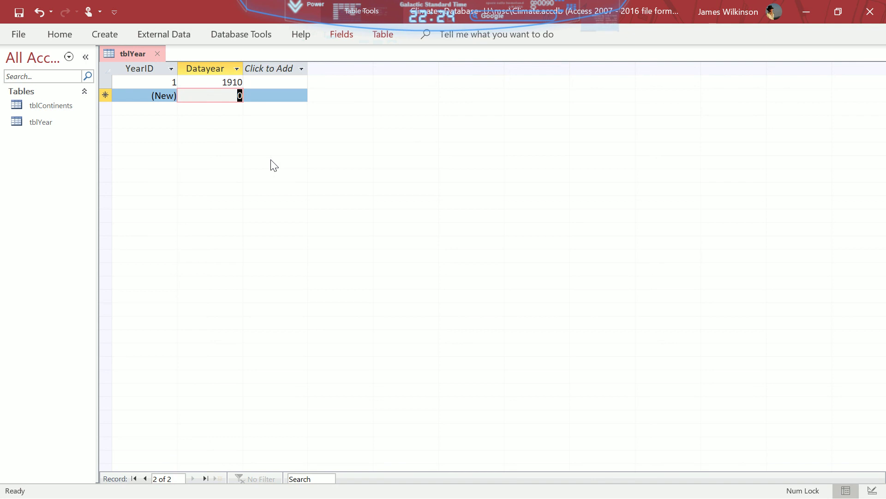
text(1920)
key(Down)
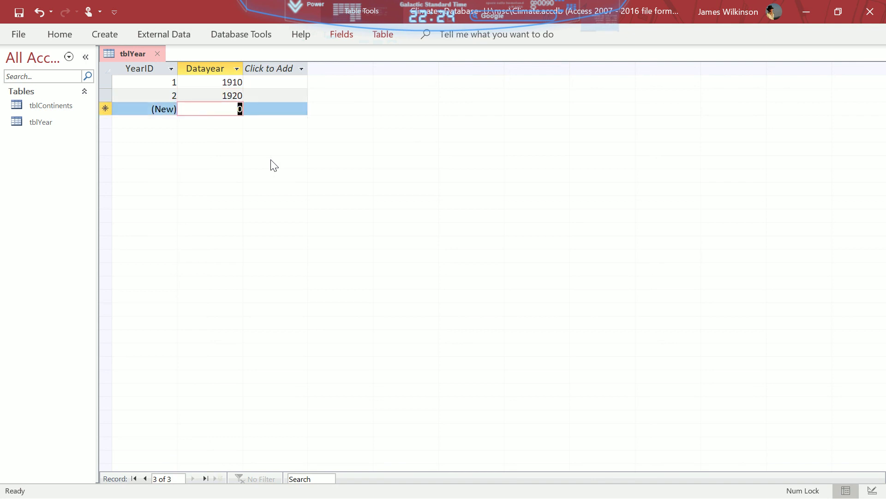
text(1930)
key(Down)
text(1)
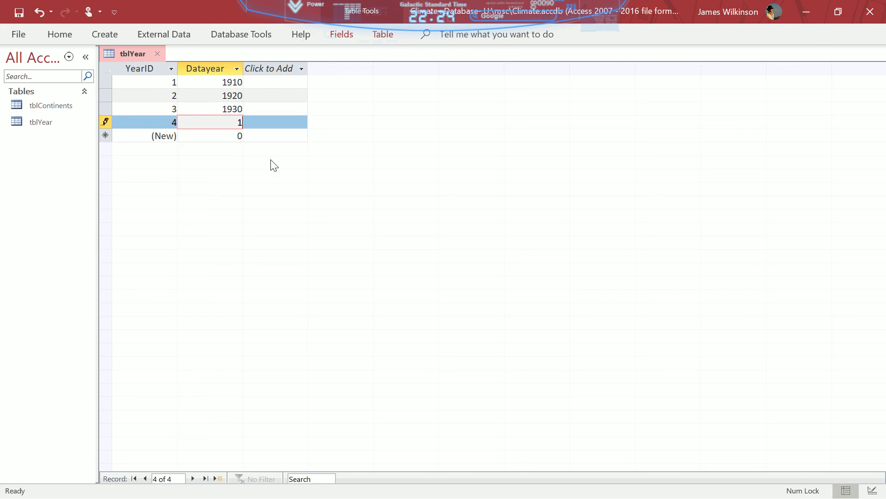
text(940)
key(Down)
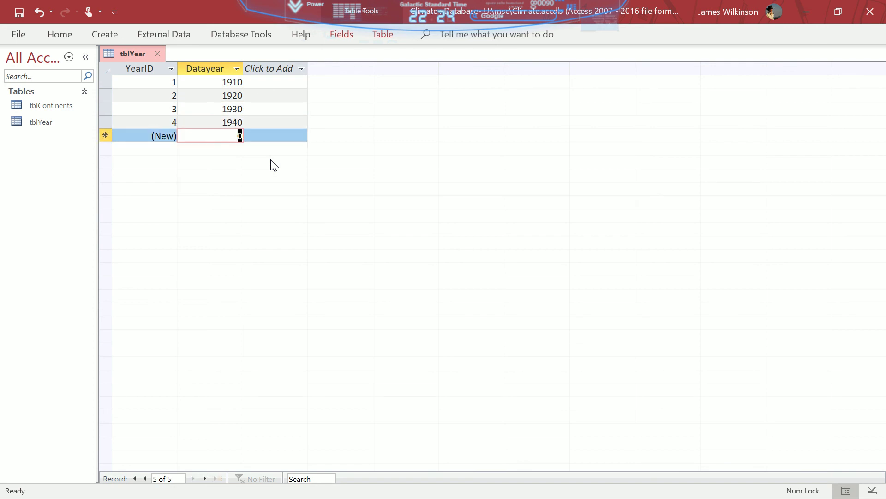
Add 1950, 1960, 1970 and 1980 as the following Datayear records.
text(1950)
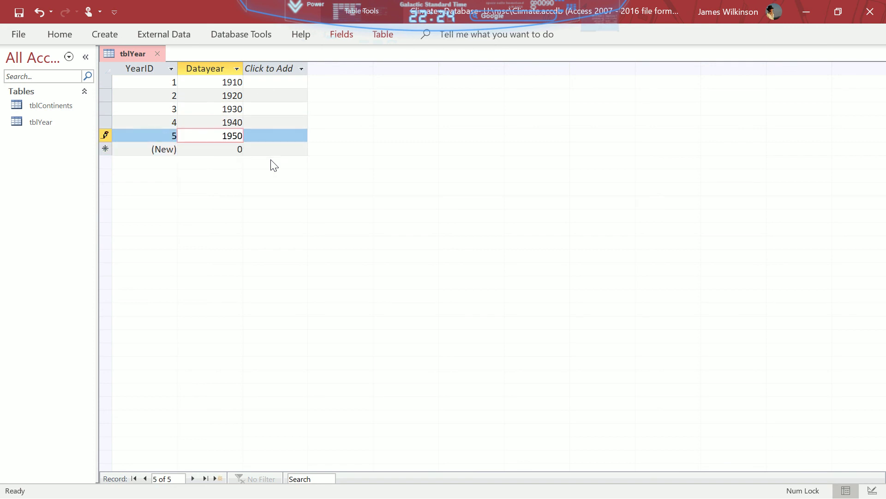
key(Down)
text(1960)
key(Down)
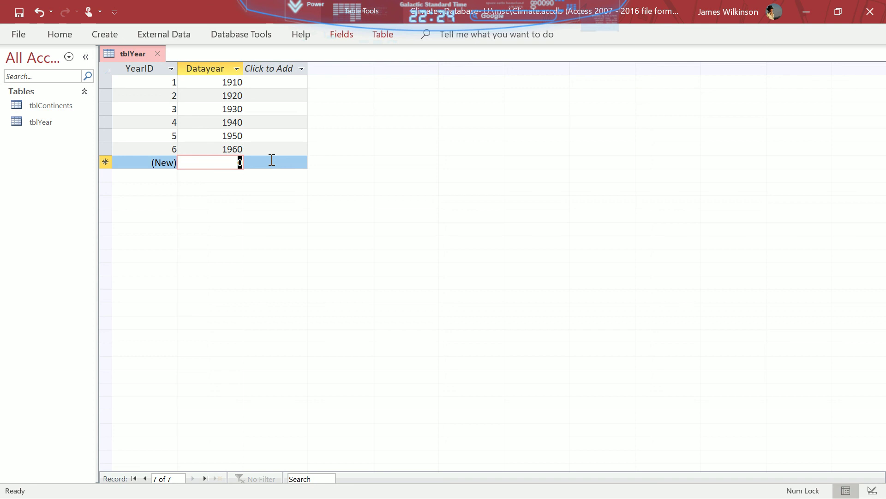
text(1970)
key(Down)
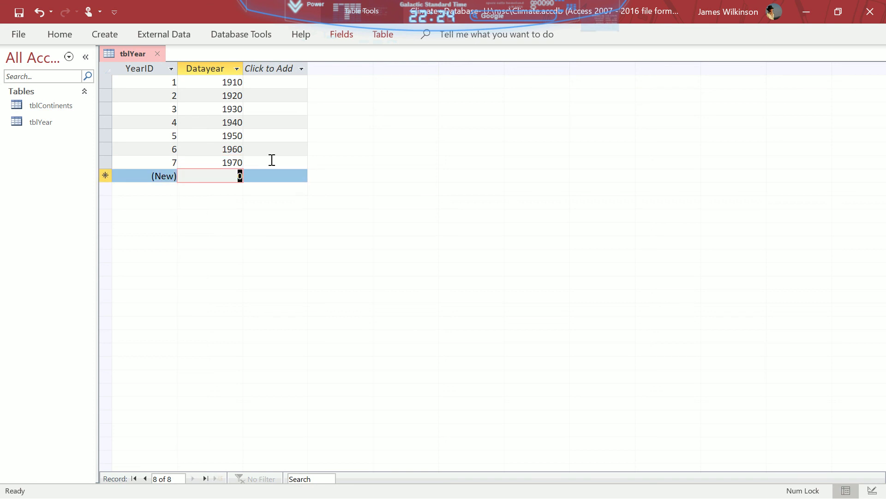
text(1980)
key(Down)
Add 1990, 2000, 2010 and 2020 as the last Datayear records and close tblYear.
text(1990)
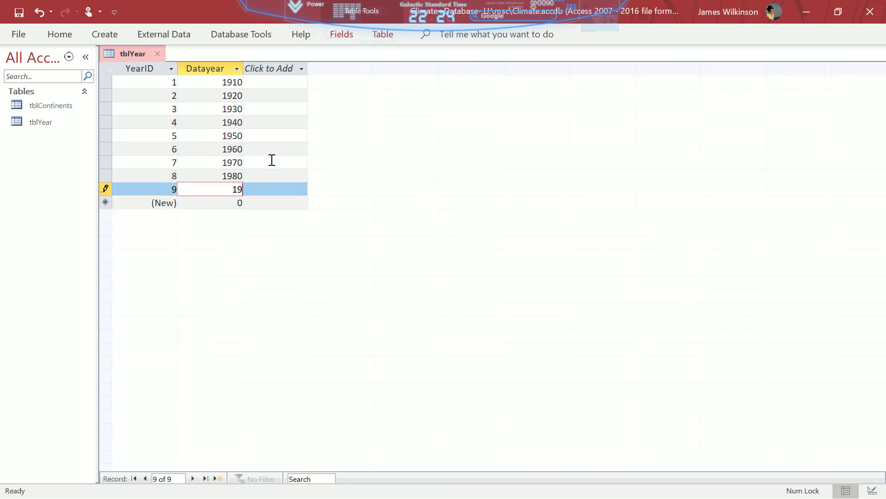
key(BackSpace)
text(0)
key(Down)
text(2000)
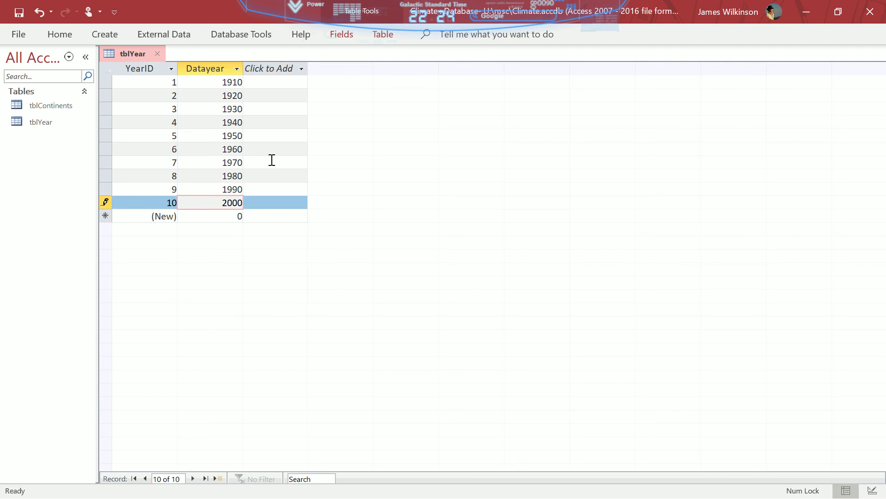
key(Down)
text(2010)
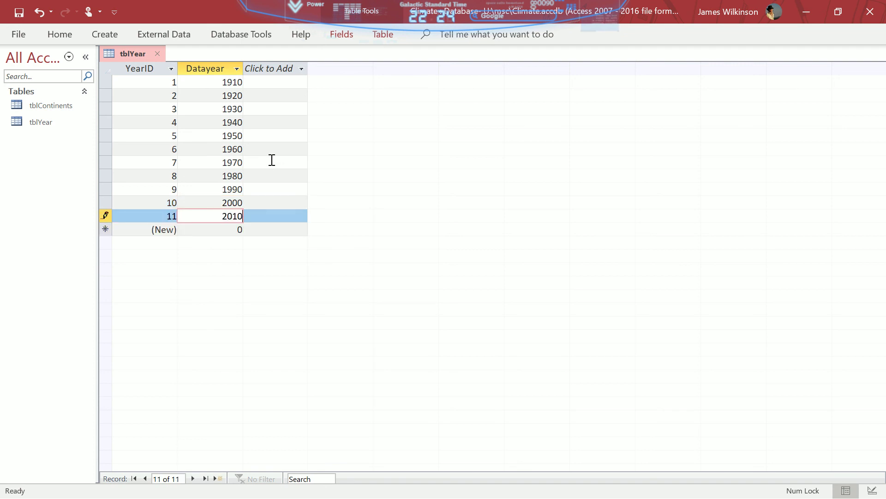
key(Down)
text(2020)
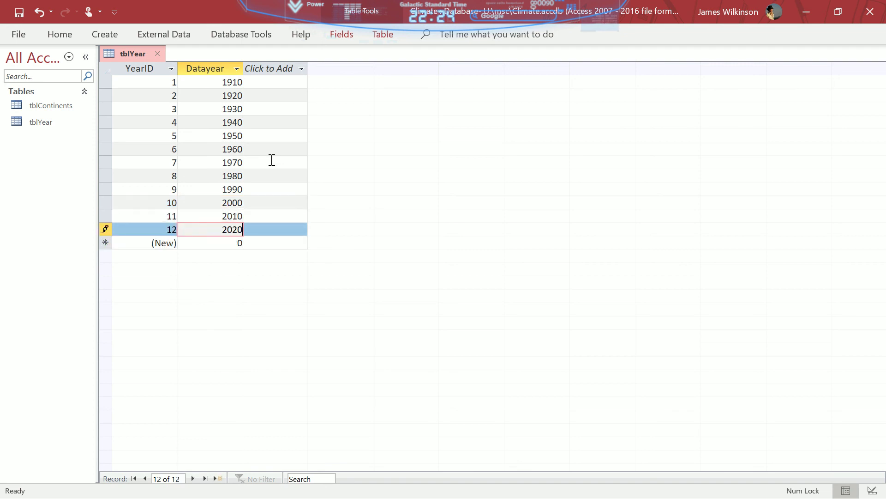
click(161, 53)
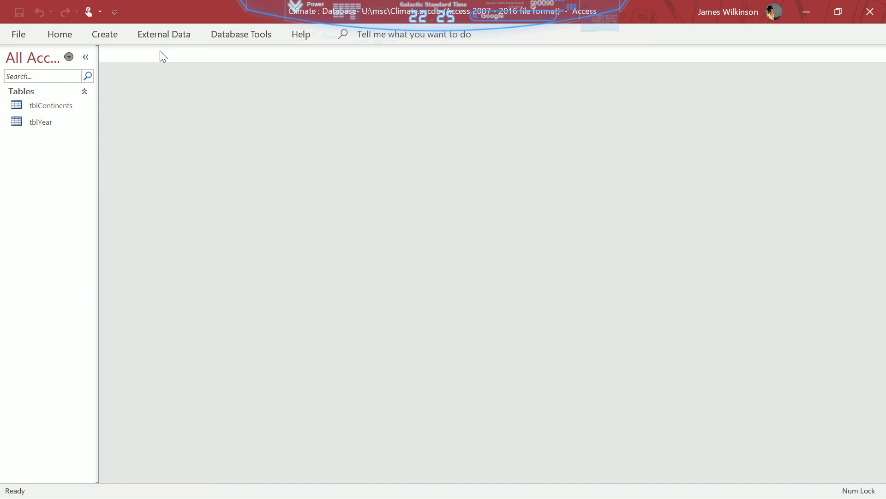
Create a new table in Design View with a first field named CO2ID of type AutoNumber.
click(114, 36)
click(111, 70)
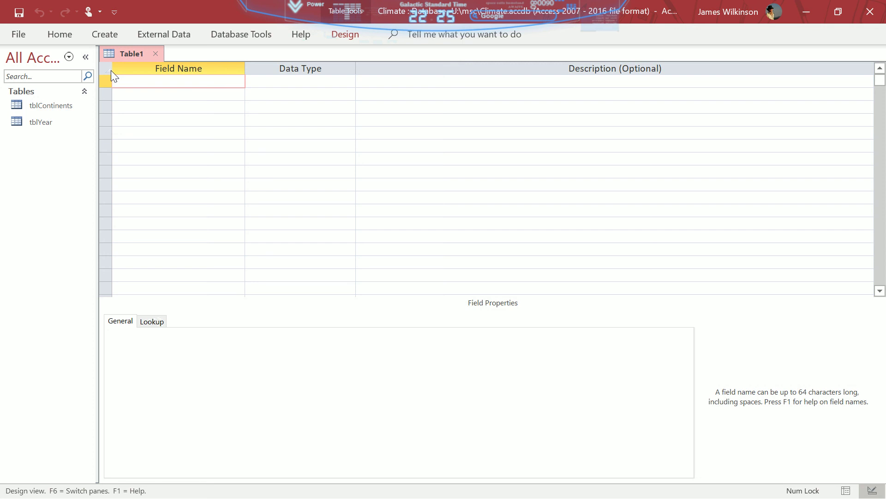
text(C)
key(BackSpace)
text(2ID)
click(316, 76)
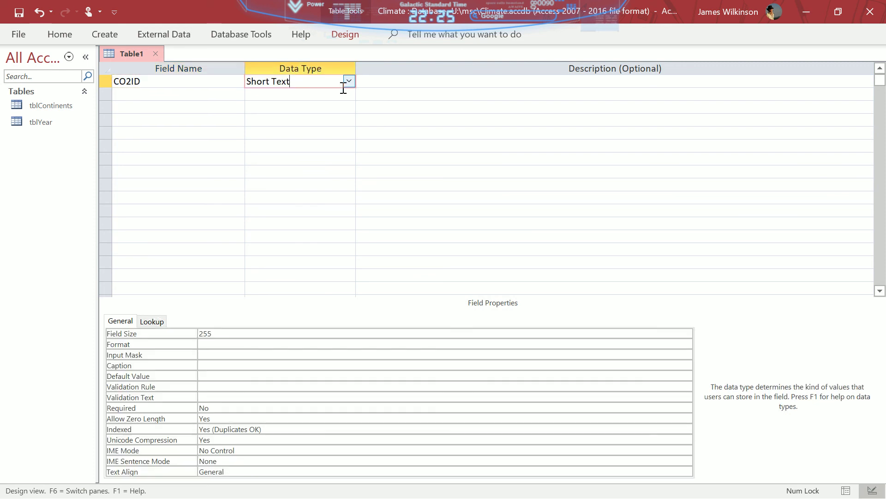
click(350, 81)
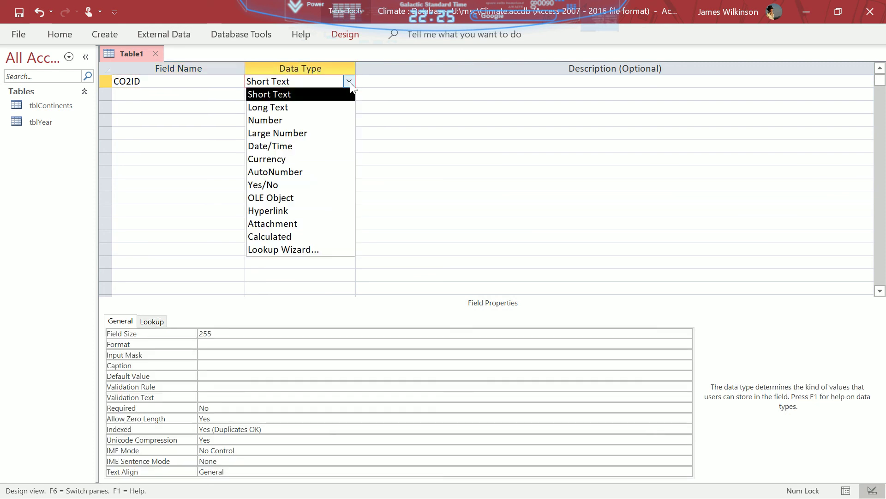
click(311, 171)
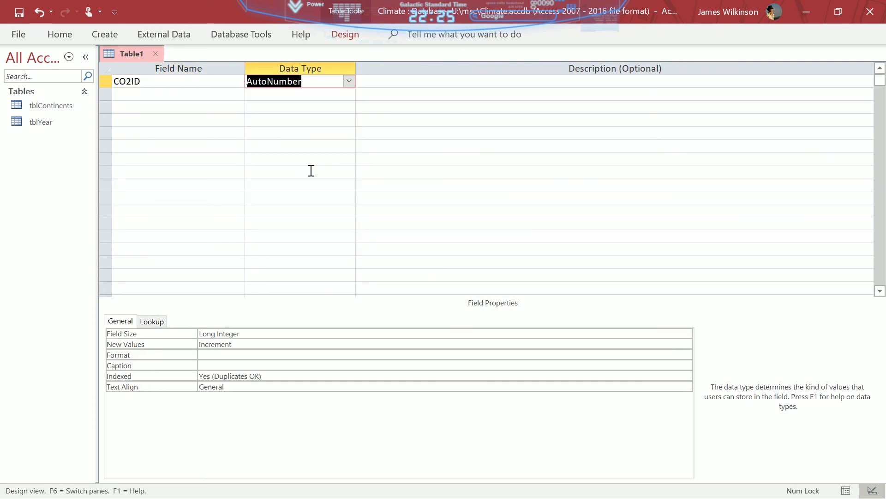
Set the CO2ID field as the table's primary key.
click(67, 35)
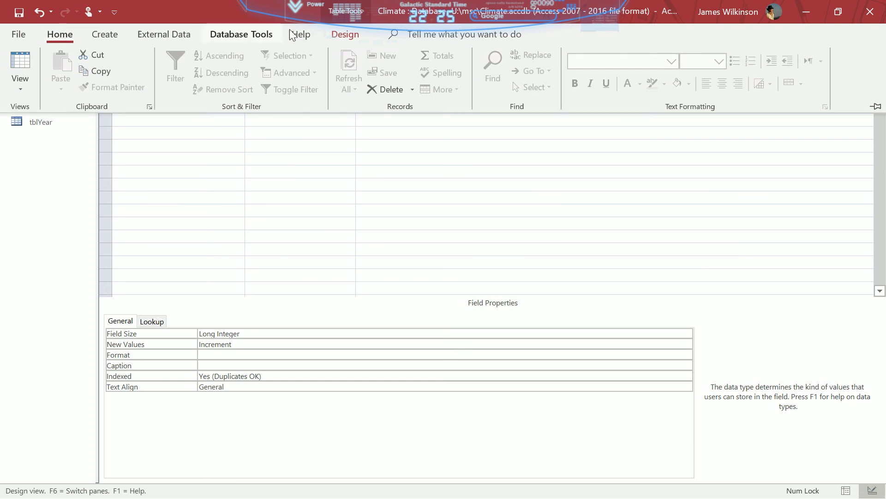
click(341, 35)
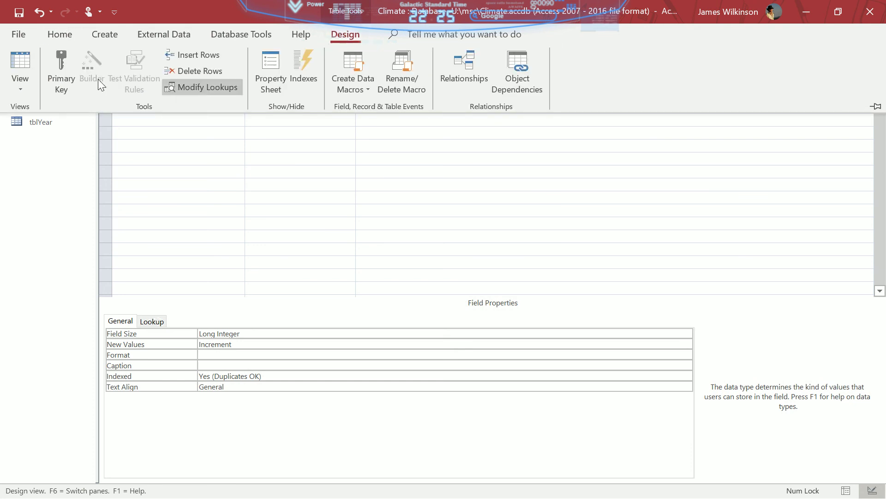
click(63, 74)
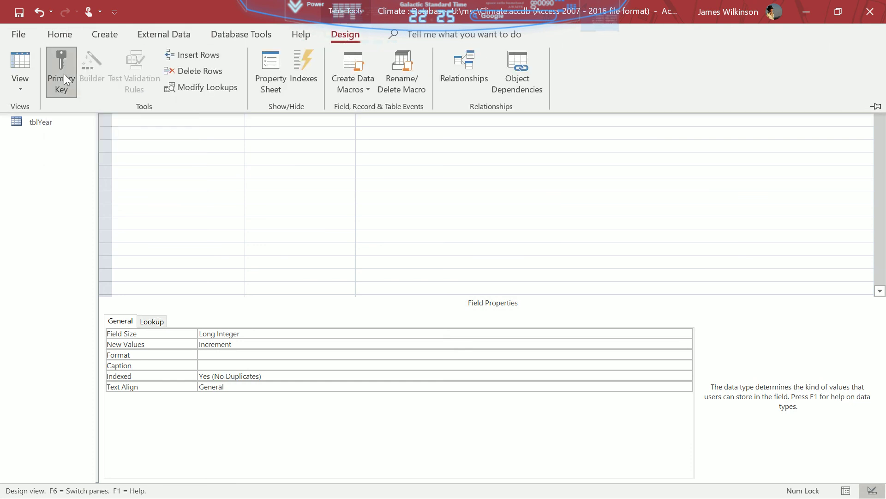
click(188, 131)
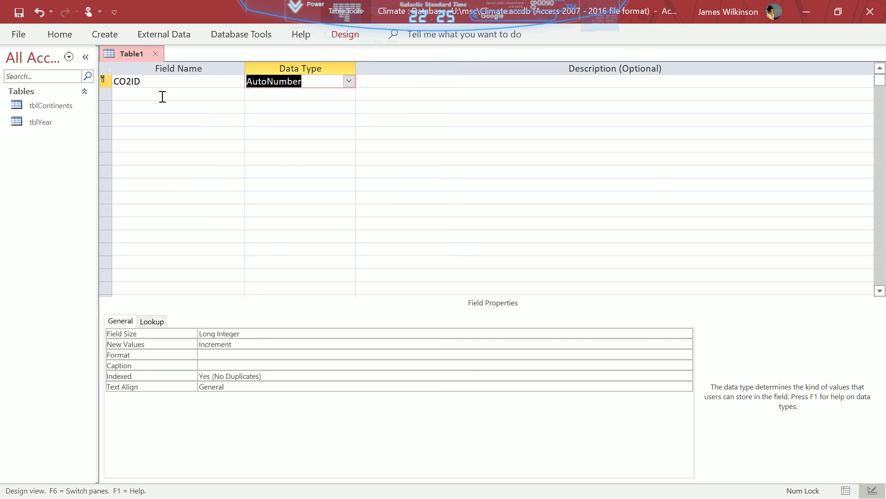
Add a second field named CO2Year and start the Lookup Wizard for its data type.
click(162, 96)
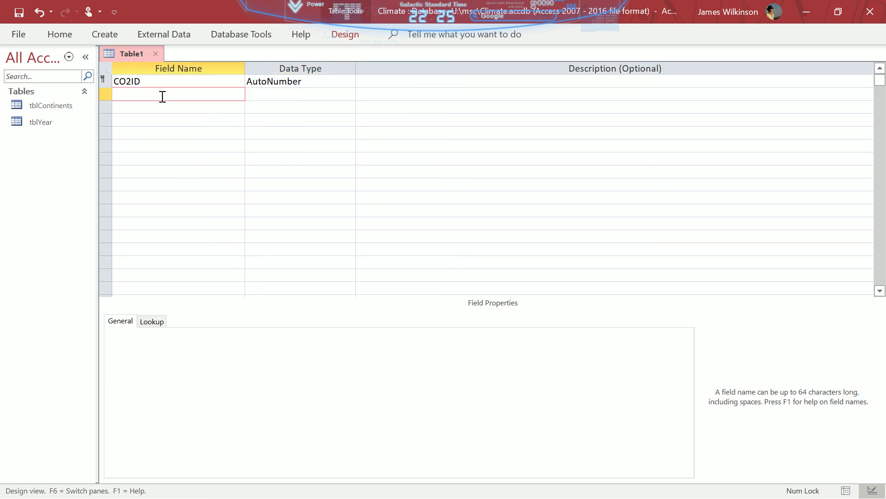
text(CO2Year)
key(Tab)
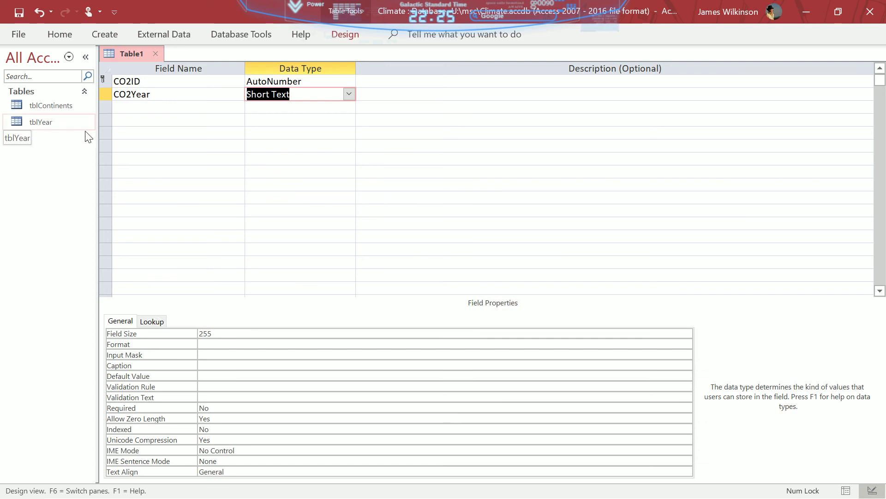
click(349, 94)
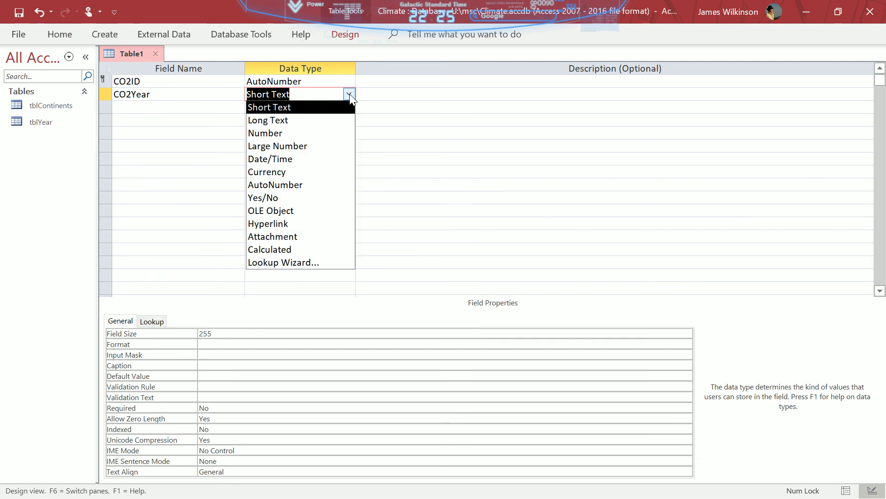
click(296, 265)
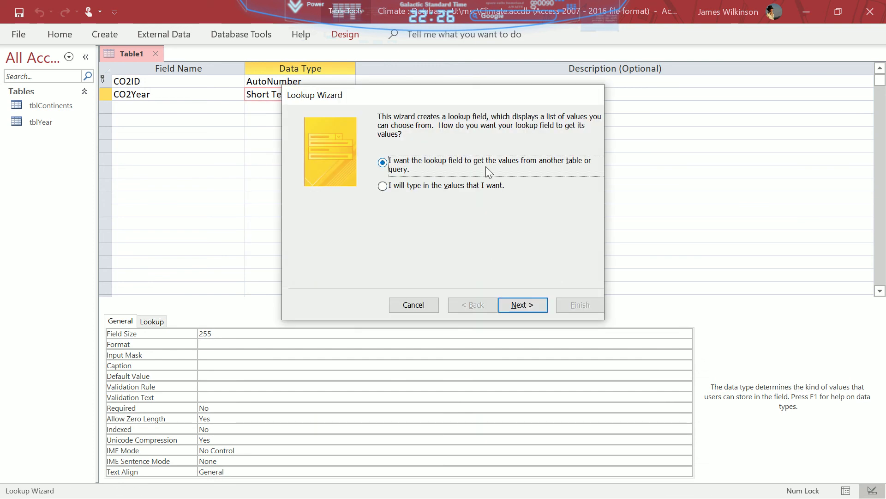
Make the lookup take its values from the Datayear field of tblYear, without a sort order and with the key column hidden.
click(524, 305)
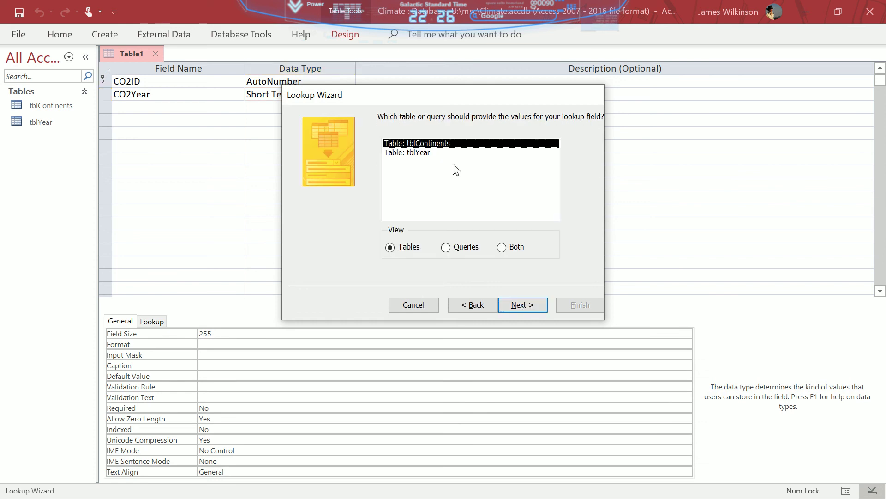
click(421, 157)
click(516, 306)
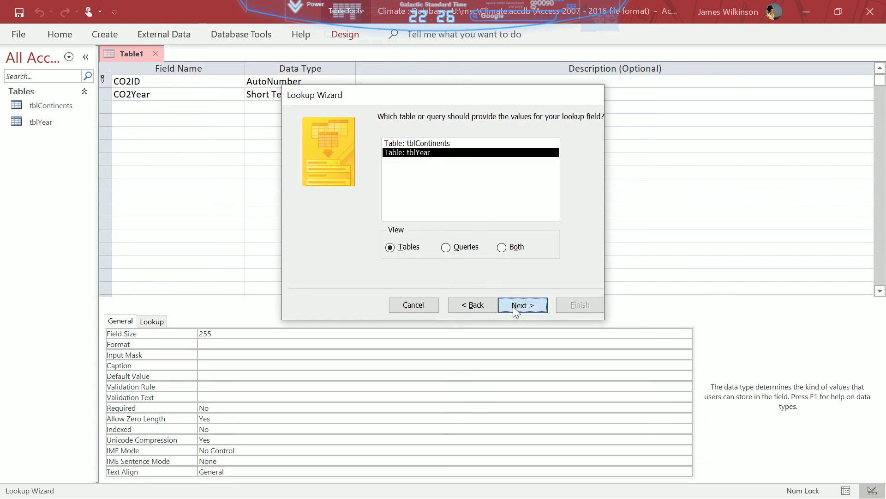
click(314, 220)
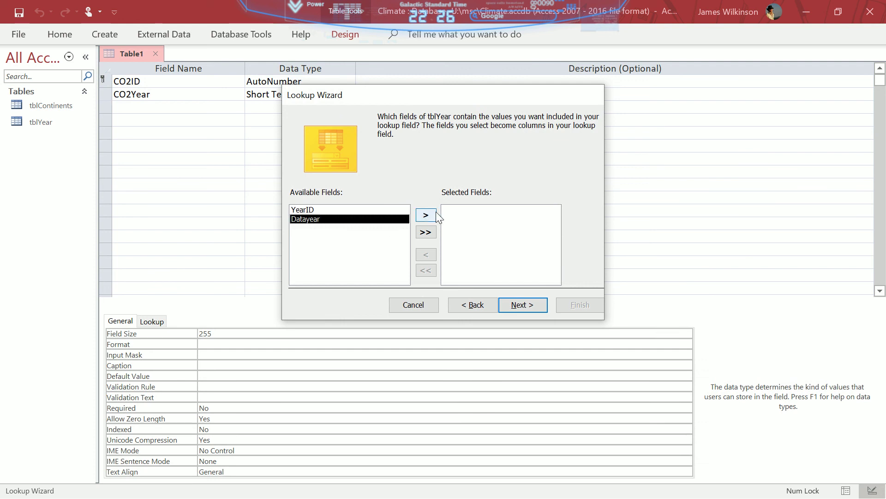
click(425, 216)
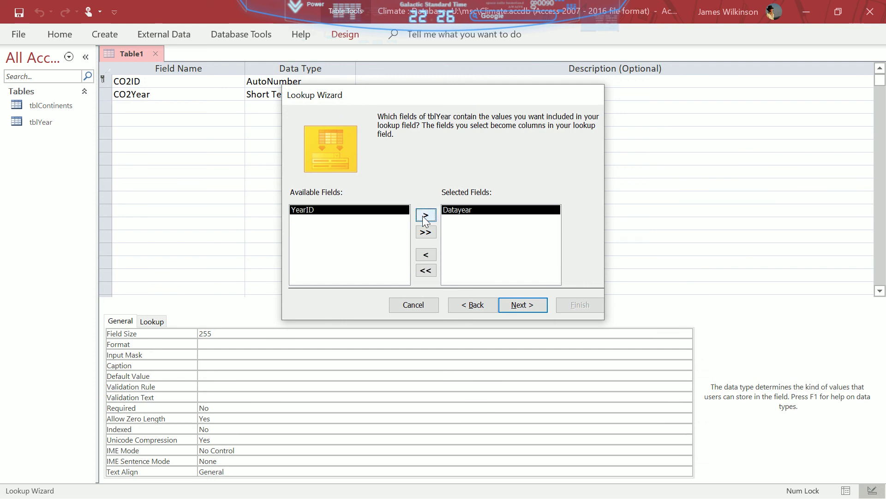
click(526, 305)
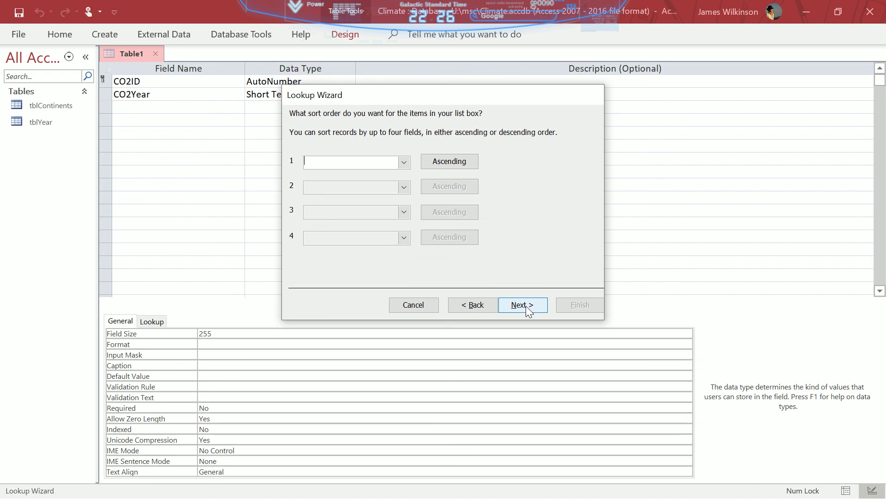
click(526, 305)
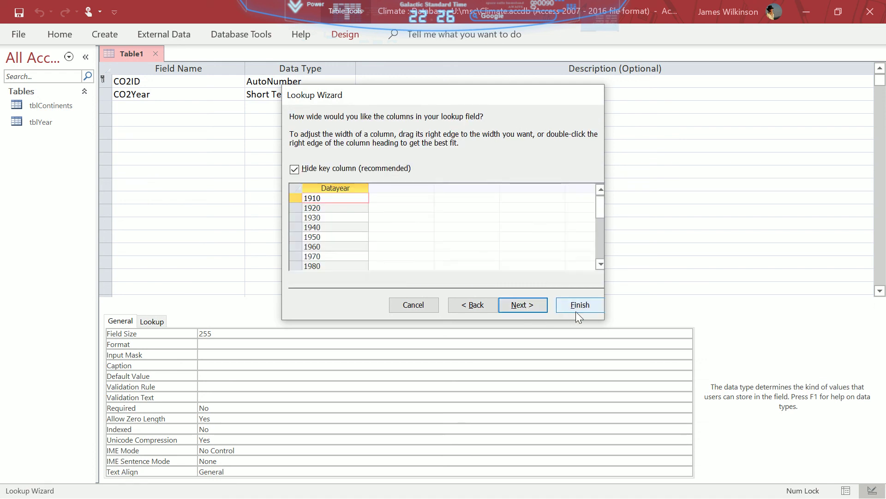
click(594, 308)
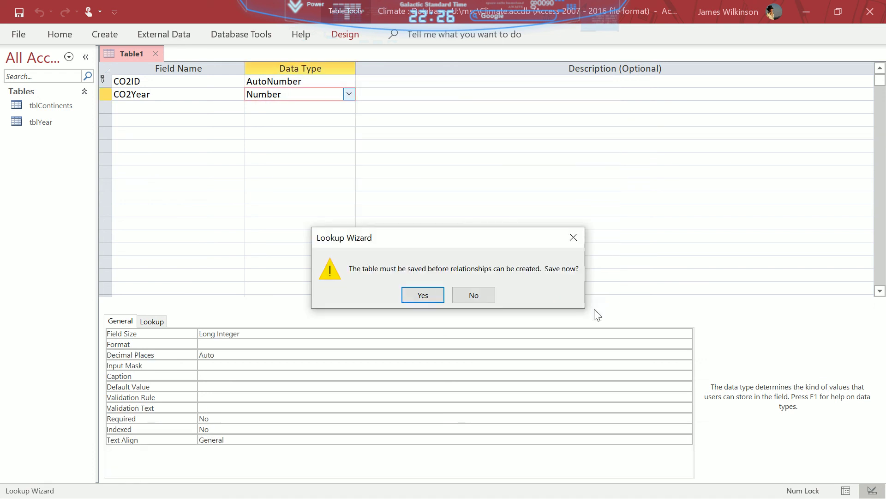
Save the new table as tblCO2 so the lookup relationship can be created.
click(423, 295)
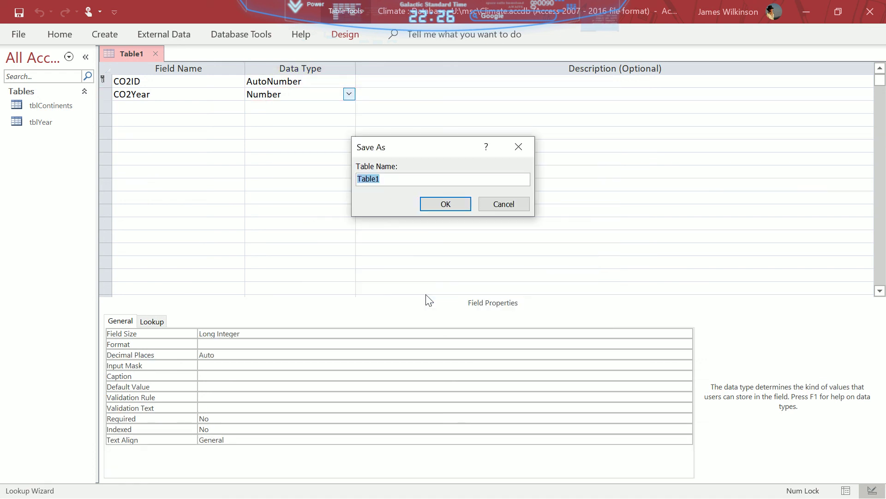
text(tblCO2)
click(439, 205)
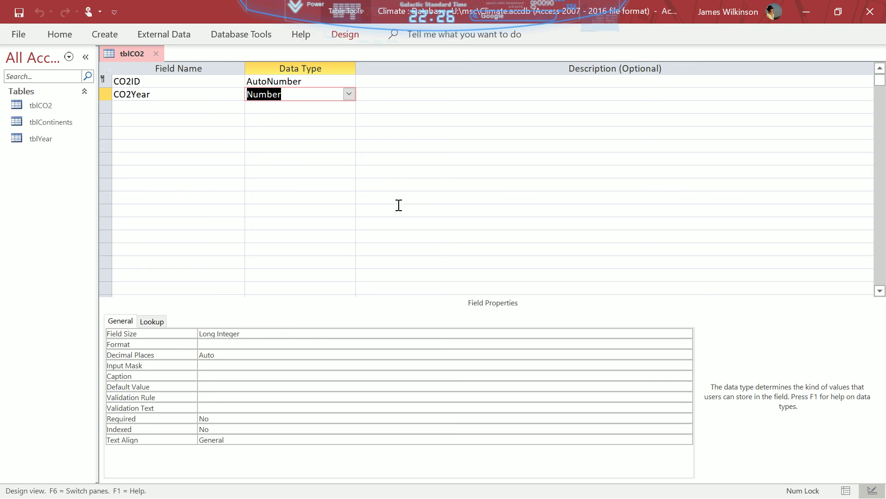
Add a third field named CO2level with the Number data type.
click(184, 112)
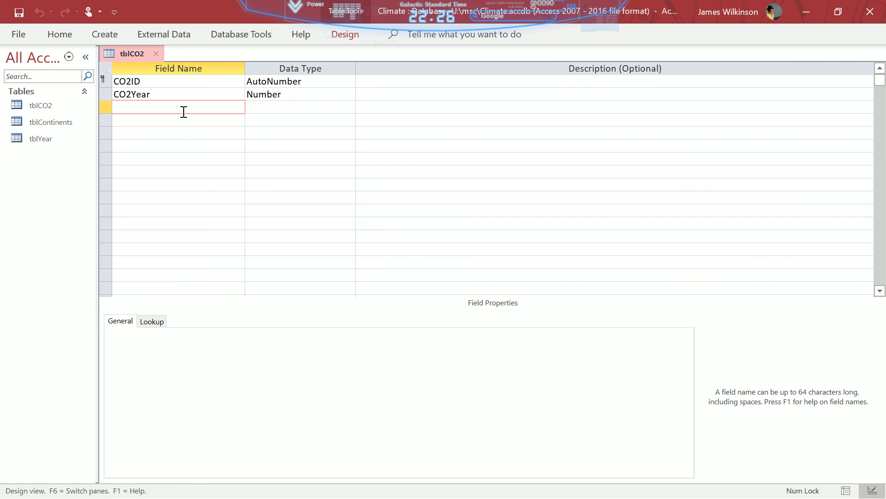
text(CO2level)
click(328, 107)
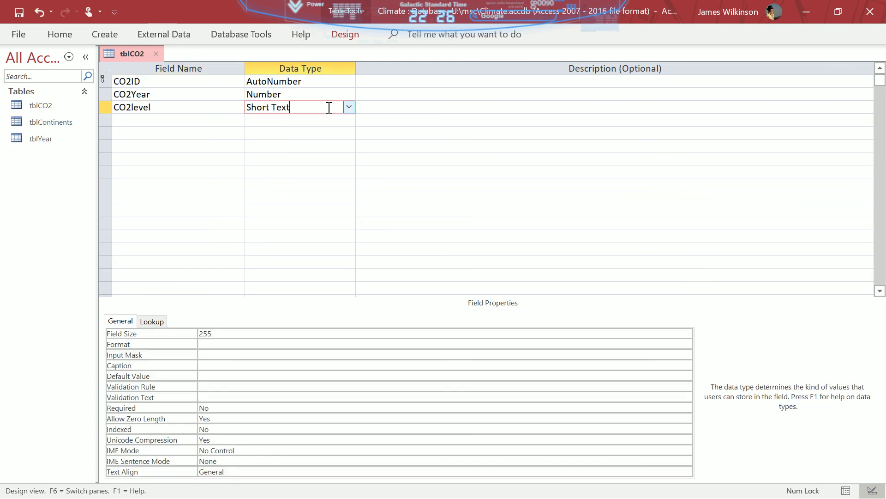
click(349, 107)
click(328, 145)
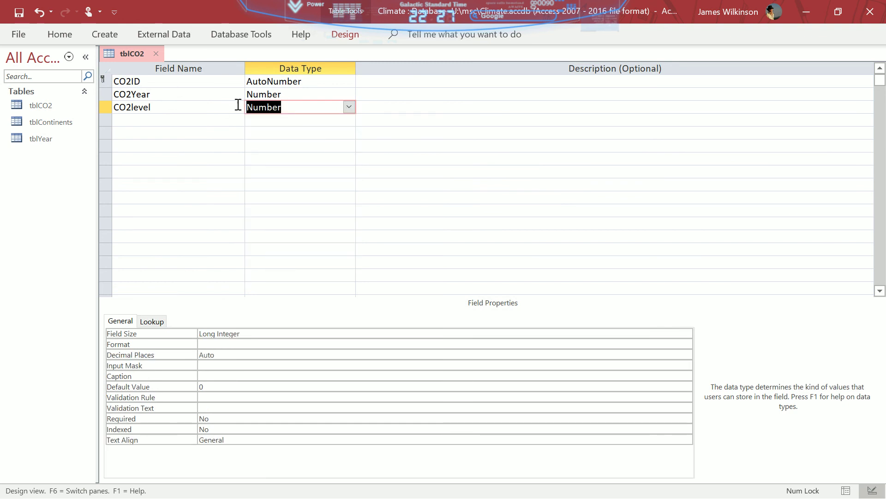
Switch tblCO2 to Datasheet View, saving the table's design changes.
click(58, 37)
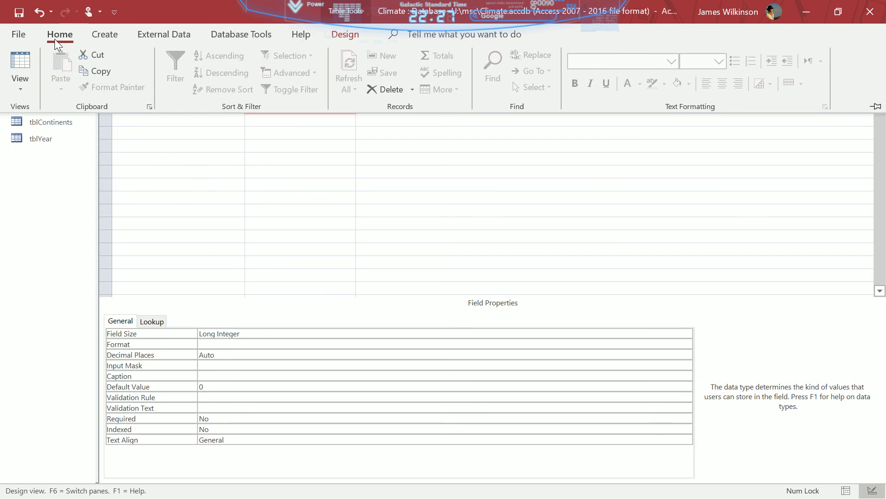
click(12, 65)
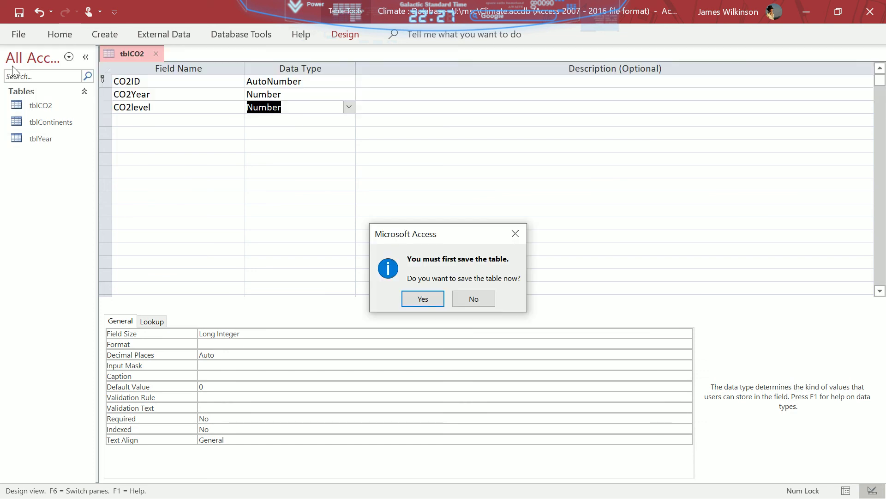
click(423, 299)
Enter the first tblCO2 record with CO2Year 1910 from the lookup list and CO2level 298.
key(Tab)
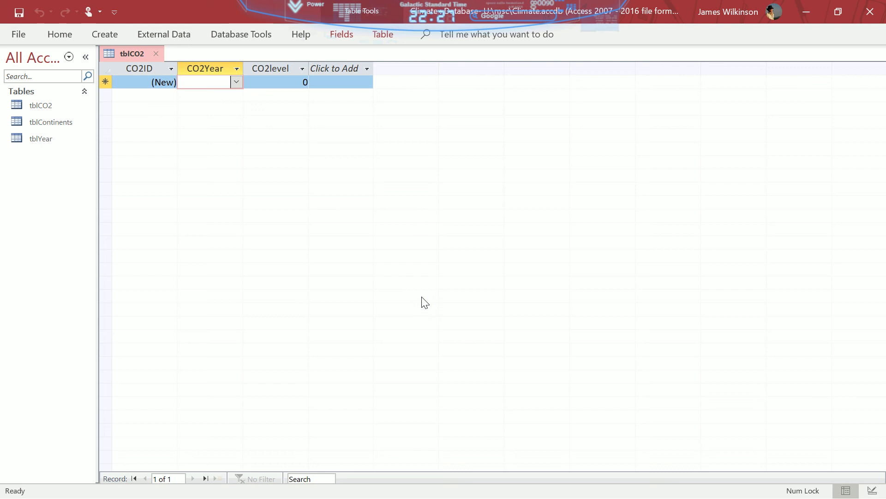
click(237, 83)
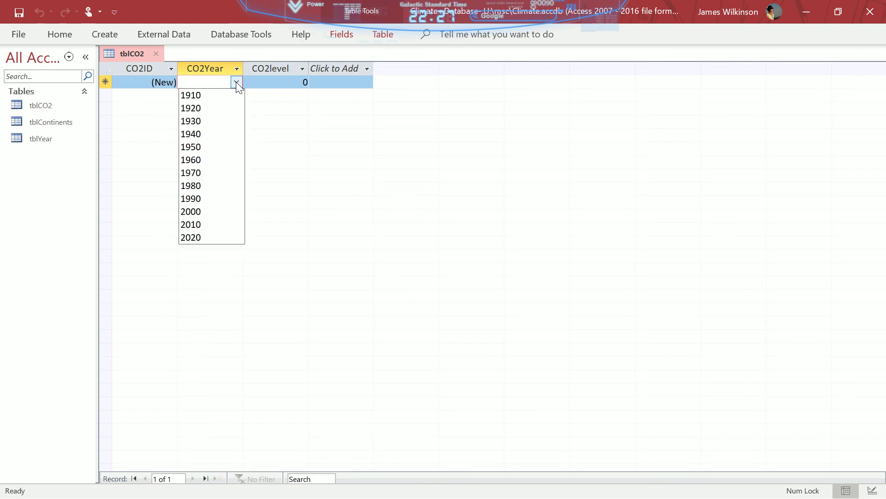
click(228, 97)
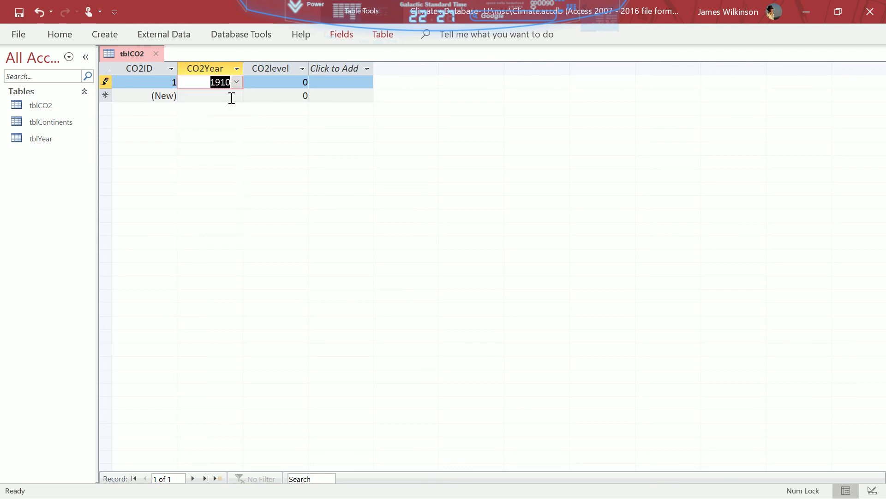
click(297, 82)
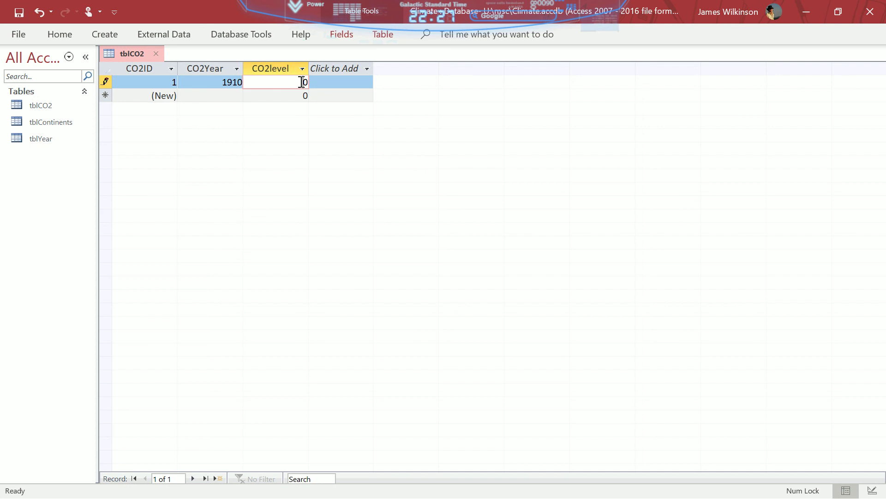
text(298)
key(Tab)
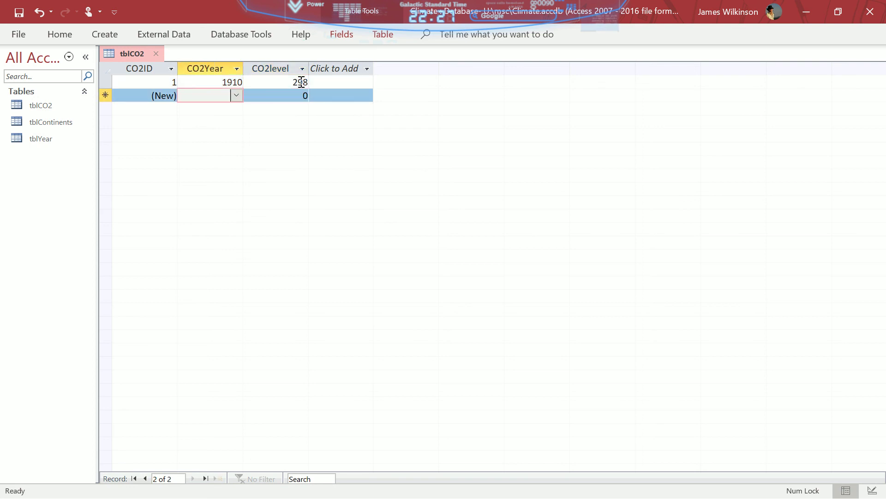
Enter the following tblCO2 records: year 1920 with CO2level 300 and year 1930 with CO2level 301.
click(236, 96)
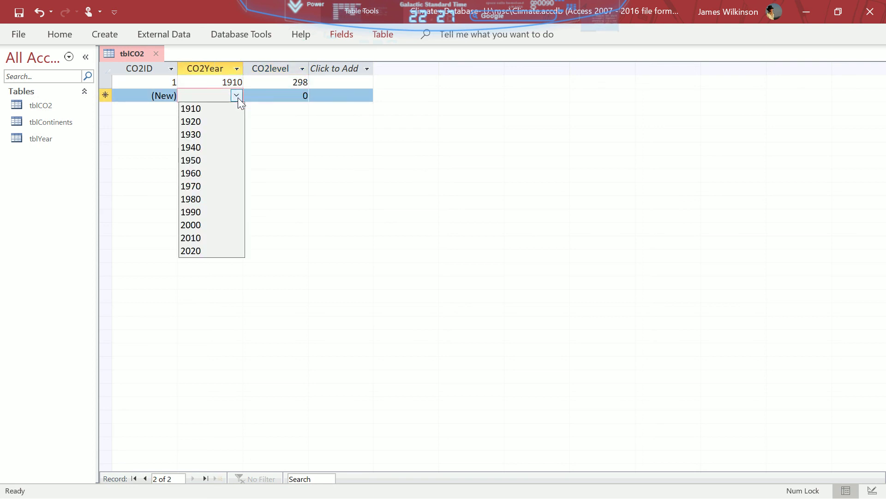
click(226, 121)
key(Tab)
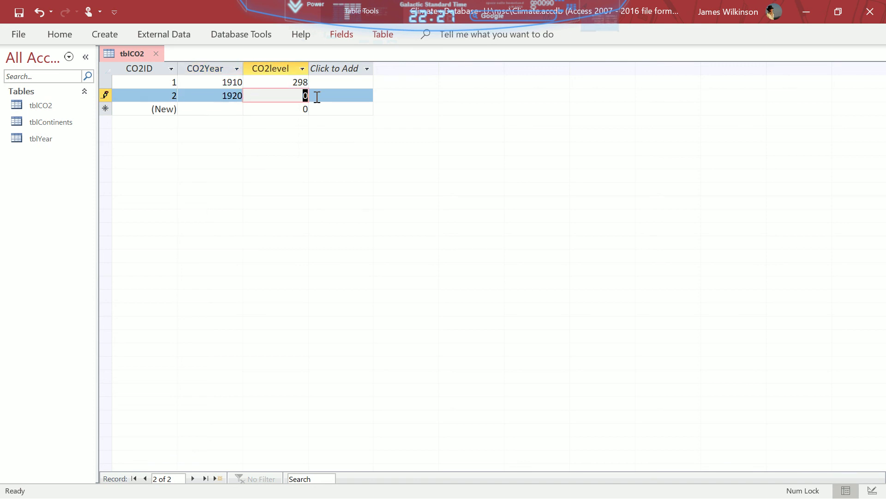
text(300)
key(Tab)
text(1930)
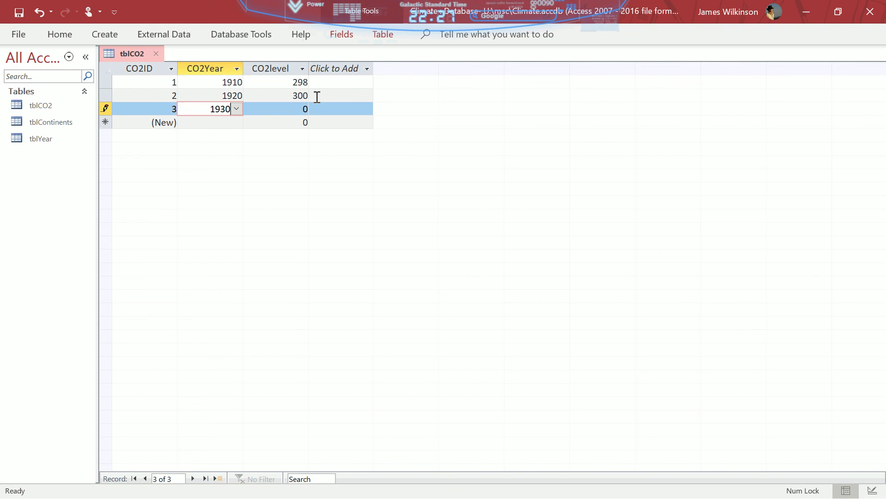
key(Tab)
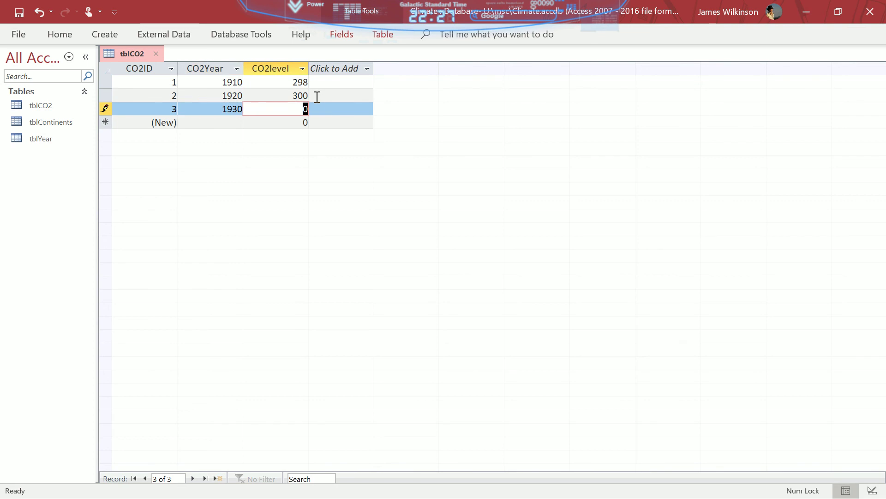
text(301)
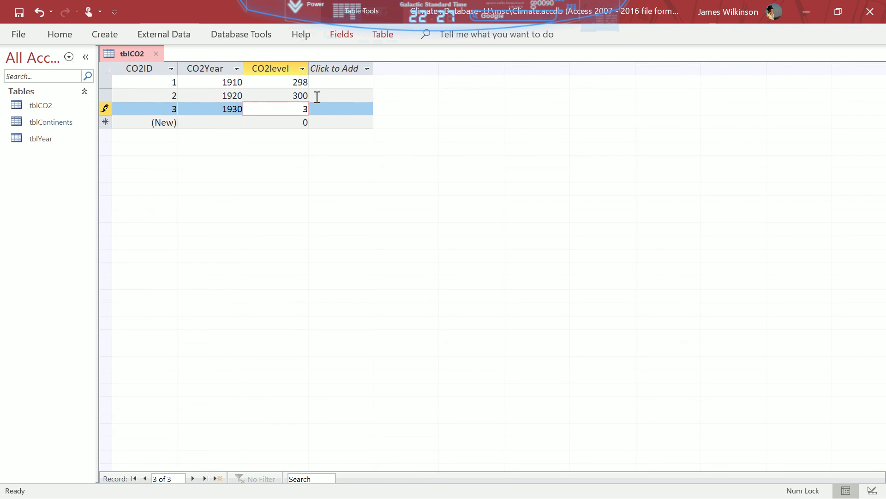